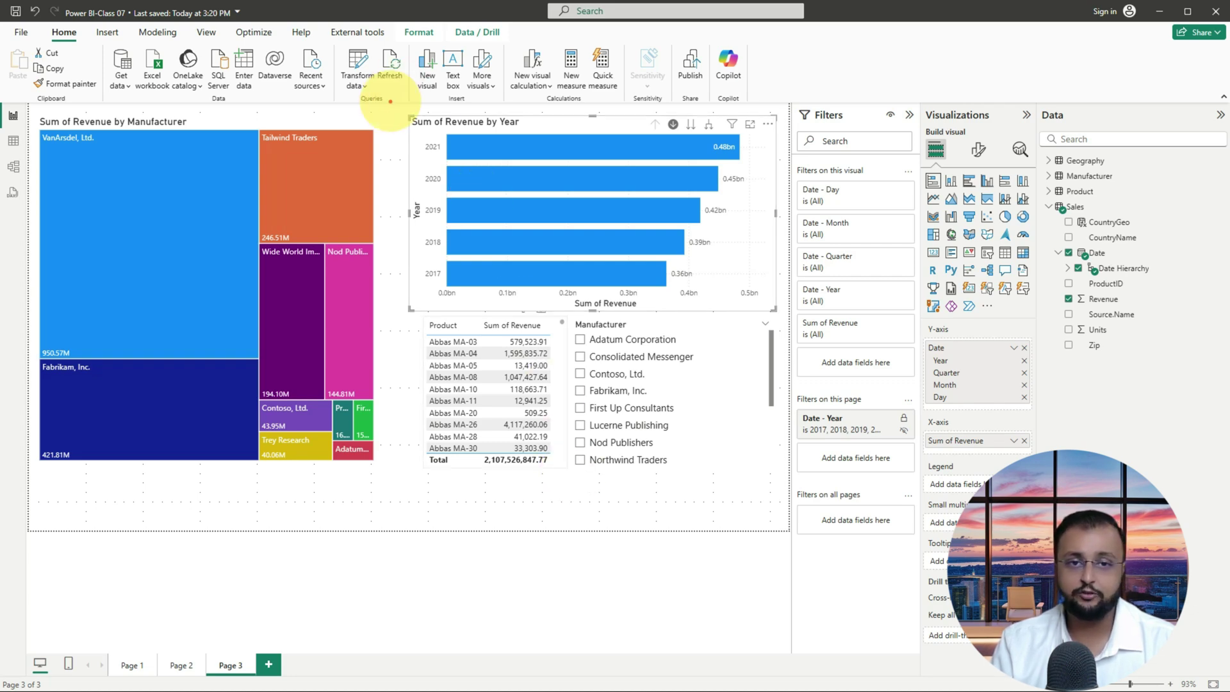
Step: Switch to Model view to see the Product, Sales, Geography and Manufacturer tables
{"action": "left_click_drag", "start_coordinate": [388, 101], "coordinate": [805, 315]}
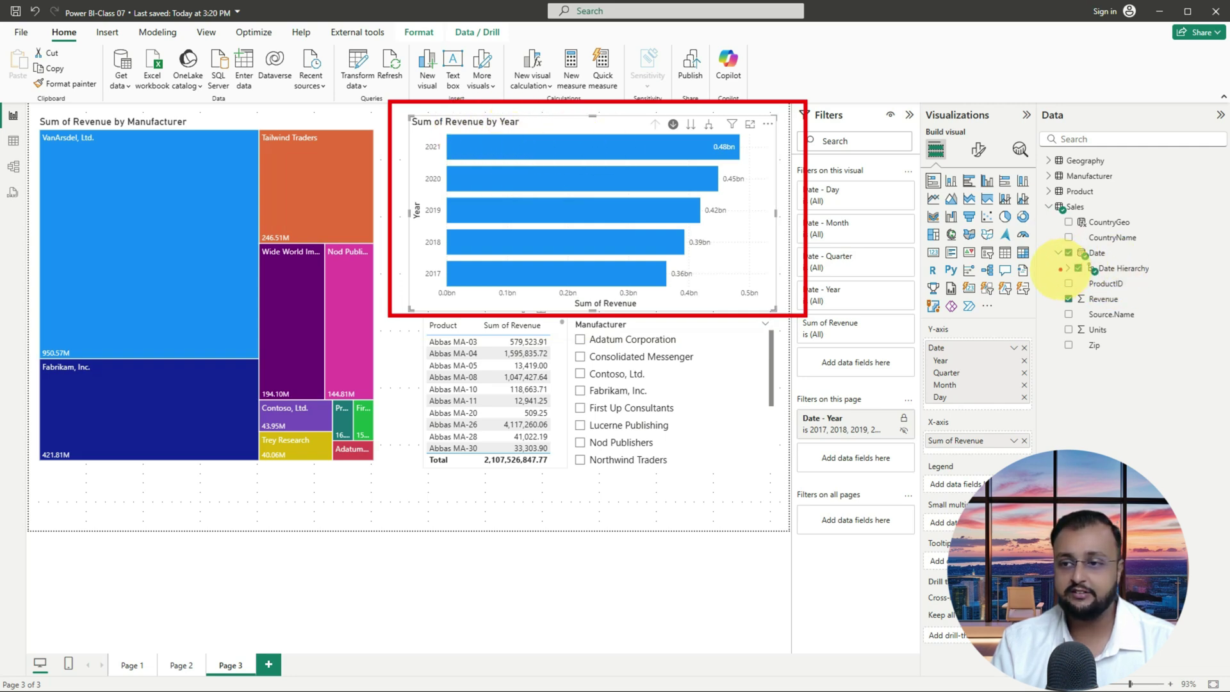
{"action": "mouse_move", "coordinate": [1054, 275]}
{"action": "left_mouse_down"}
{"action": "mouse_move", "coordinate": [1093, 275]}
{"action": "mouse_move", "coordinate": [1004, 217]}
{"action": "left_mouse_up"}
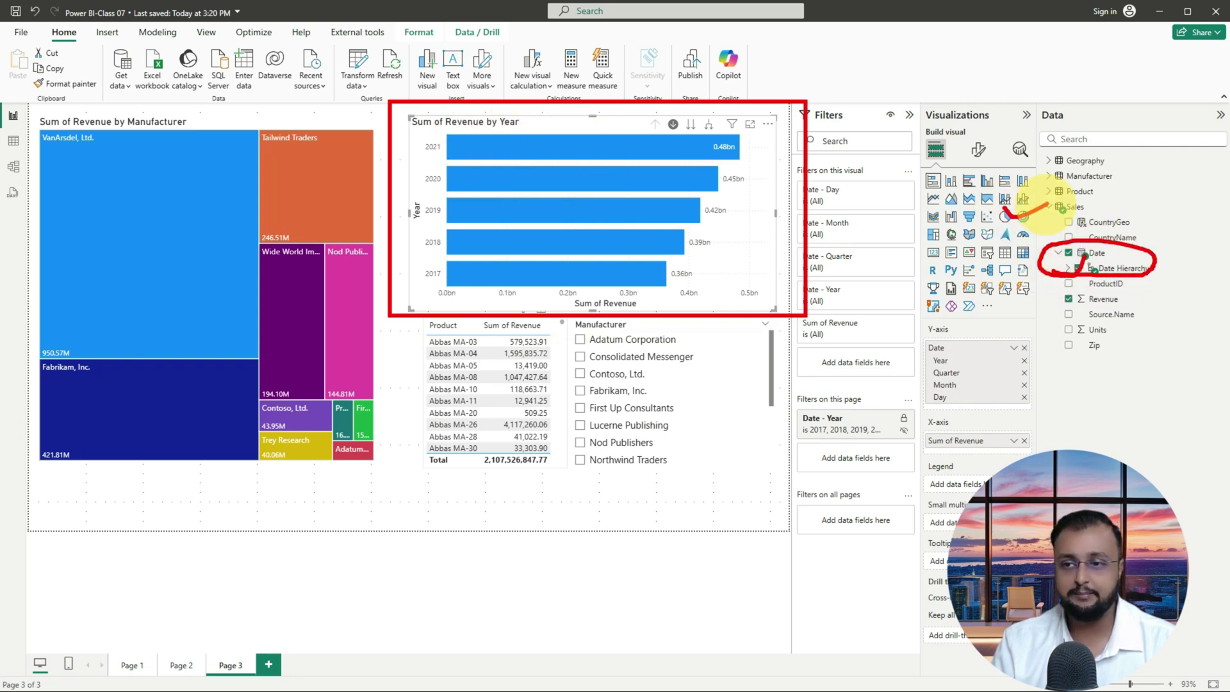
{"action": "left_click_drag", "start_coordinate": [1089, 308], "coordinate": [1156, 307]}
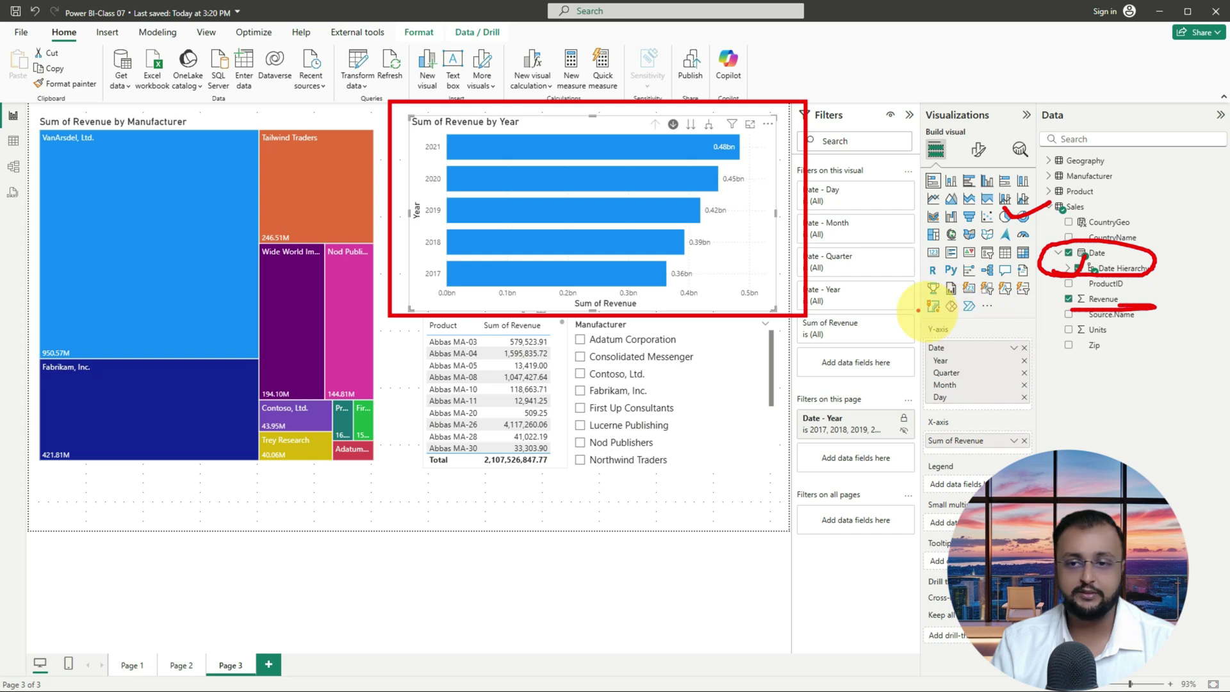
{"action": "left_click_drag", "start_coordinate": [1015, 301], "coordinate": [839, 276]}
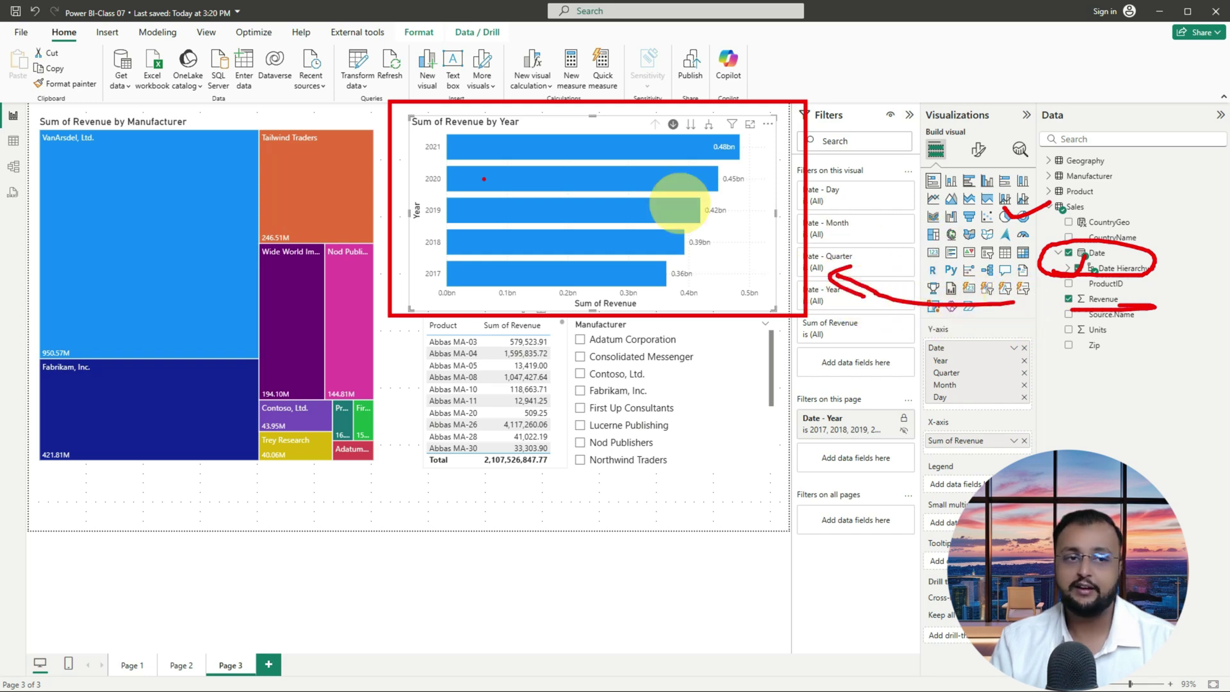
{"action": "key", "text": "Escape"}
{"action": "left_click", "coordinate": [29, 169]}
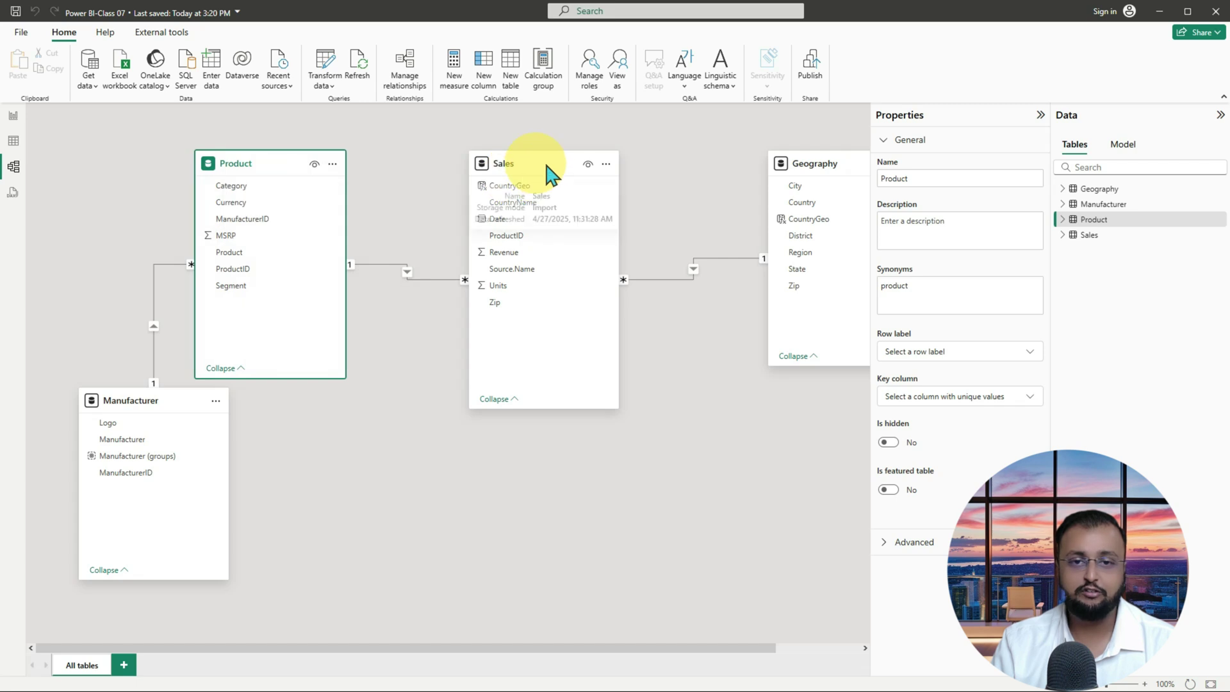
Step: Drag the Sales and Geography cards left, next to Product on the model canvas
{"action": "left_click_drag", "start_coordinate": [544, 161], "coordinate": [501, 160]}
{"action": "left_click_drag", "start_coordinate": [815, 168], "coordinate": [704, 193]}
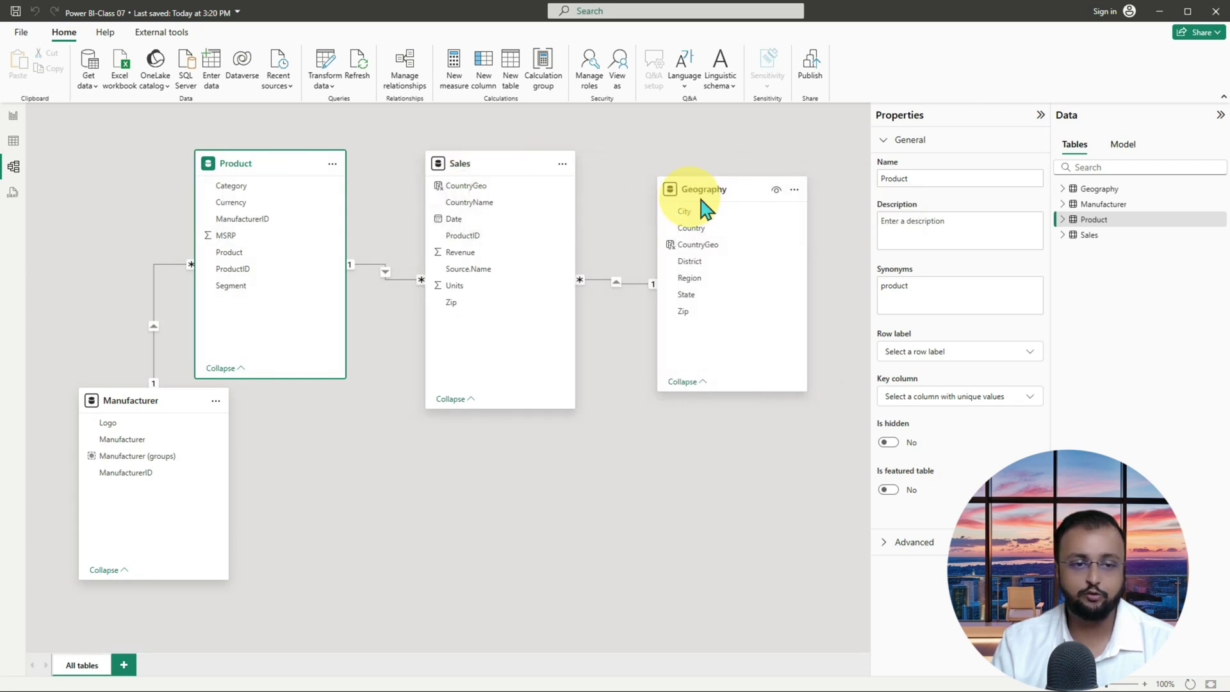
{"action": "left_click_drag", "start_coordinate": [393, 176], "coordinate": [443, 166]}
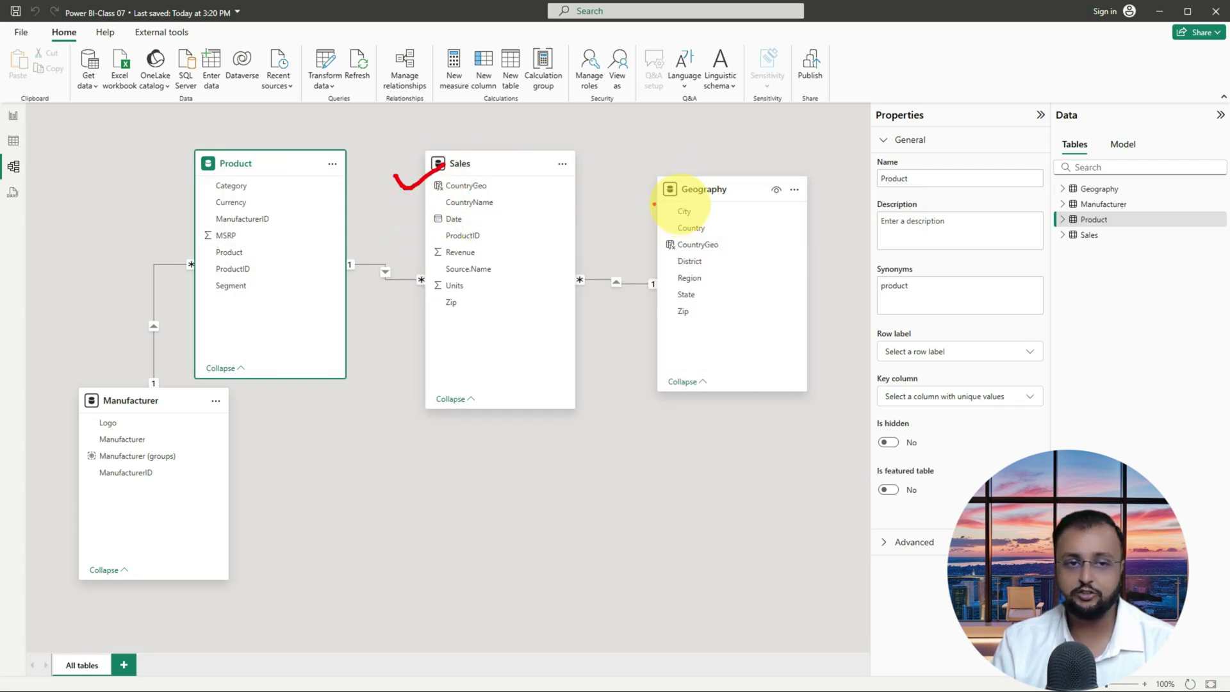
{"action": "left_click_drag", "start_coordinate": [646, 206], "coordinate": [694, 200]}
{"action": "left_click_drag", "start_coordinate": [91, 191], "coordinate": [185, 175]}
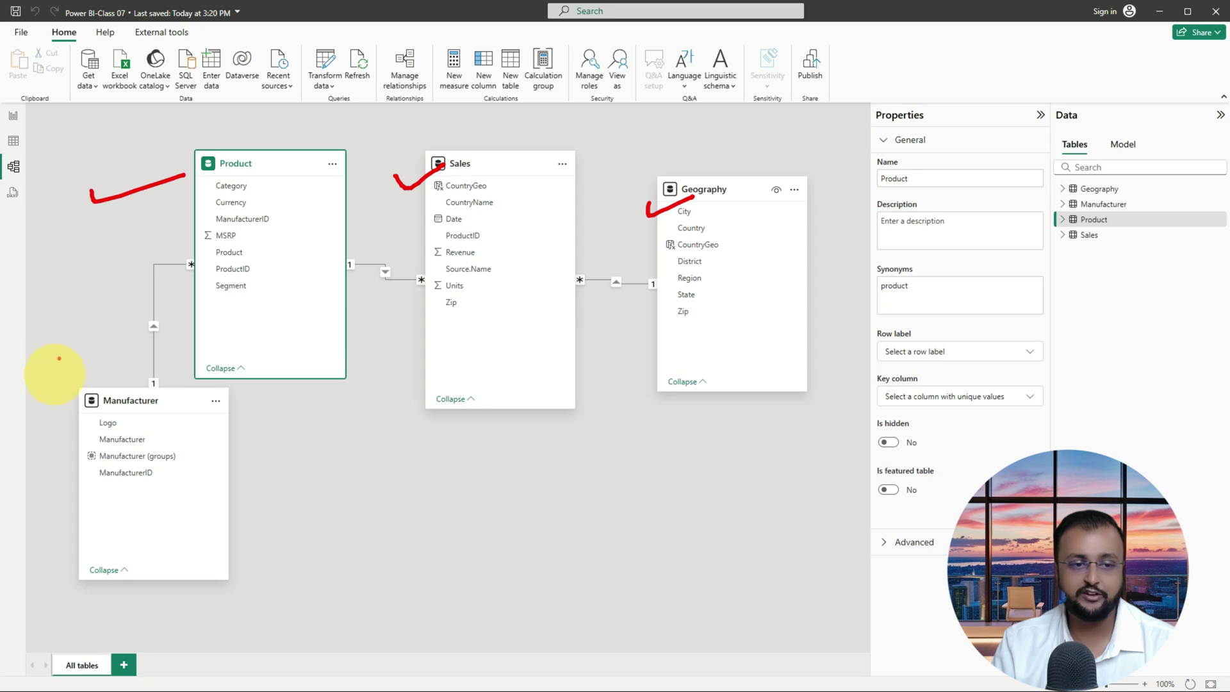
{"action": "left_click_drag", "start_coordinate": [65, 383], "coordinate": [107, 383]}
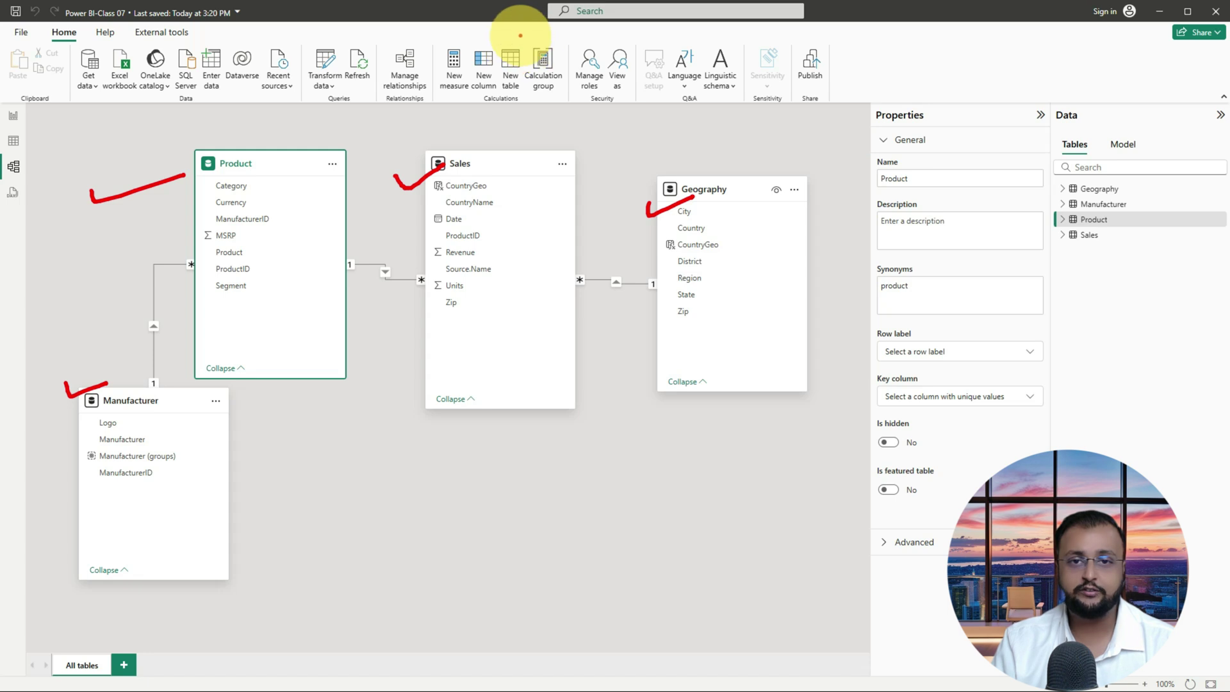
{"action": "mouse_move", "coordinate": [40, 45]}
{"action": "left_mouse_down"}
{"action": "mouse_move", "coordinate": [79, 24]}
{"action": "mouse_move", "coordinate": [43, 35]}
{"action": "left_mouse_up"}
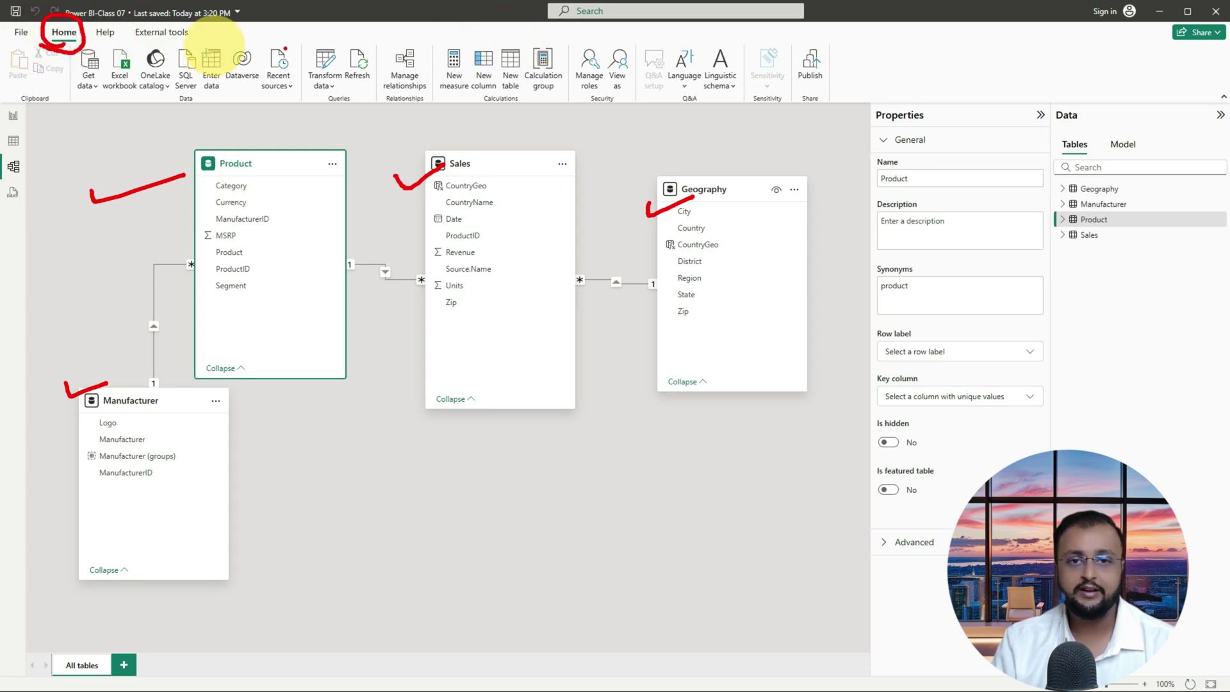
{"action": "mouse_move", "coordinate": [517, 36]}
{"action": "left_mouse_down"}
{"action": "mouse_move", "coordinate": [490, 89]}
{"action": "mouse_move", "coordinate": [477, 39]}
{"action": "left_mouse_up"}
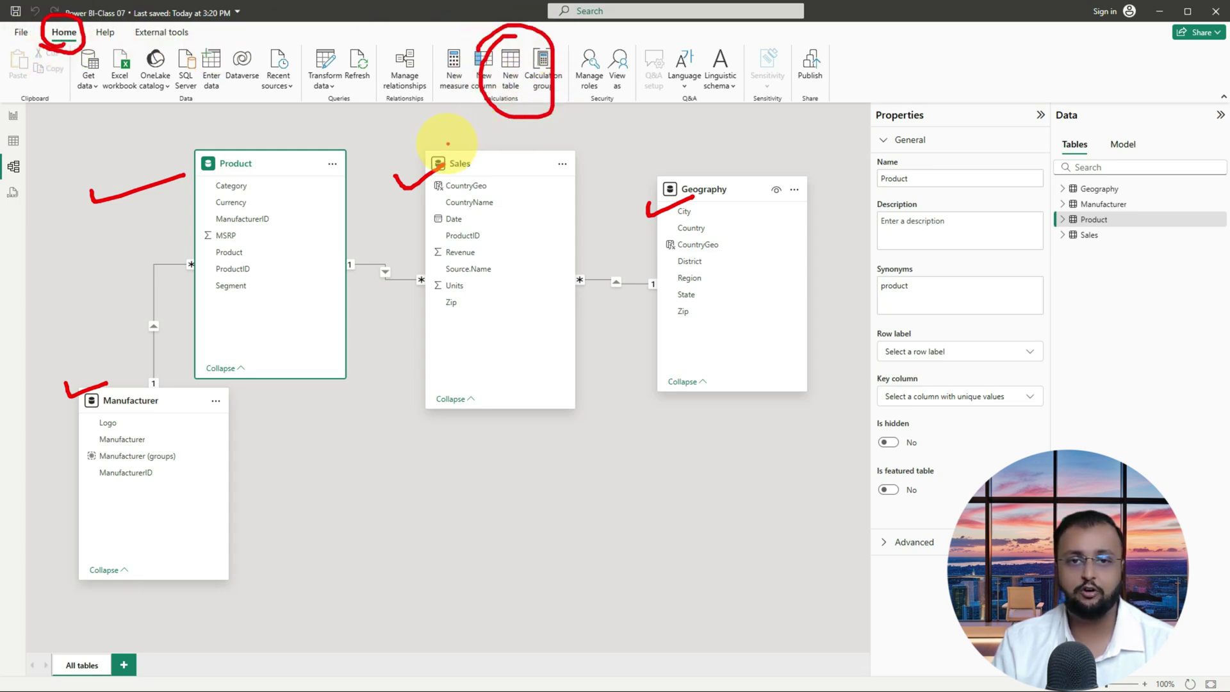
{"action": "key", "text": "Escape"}
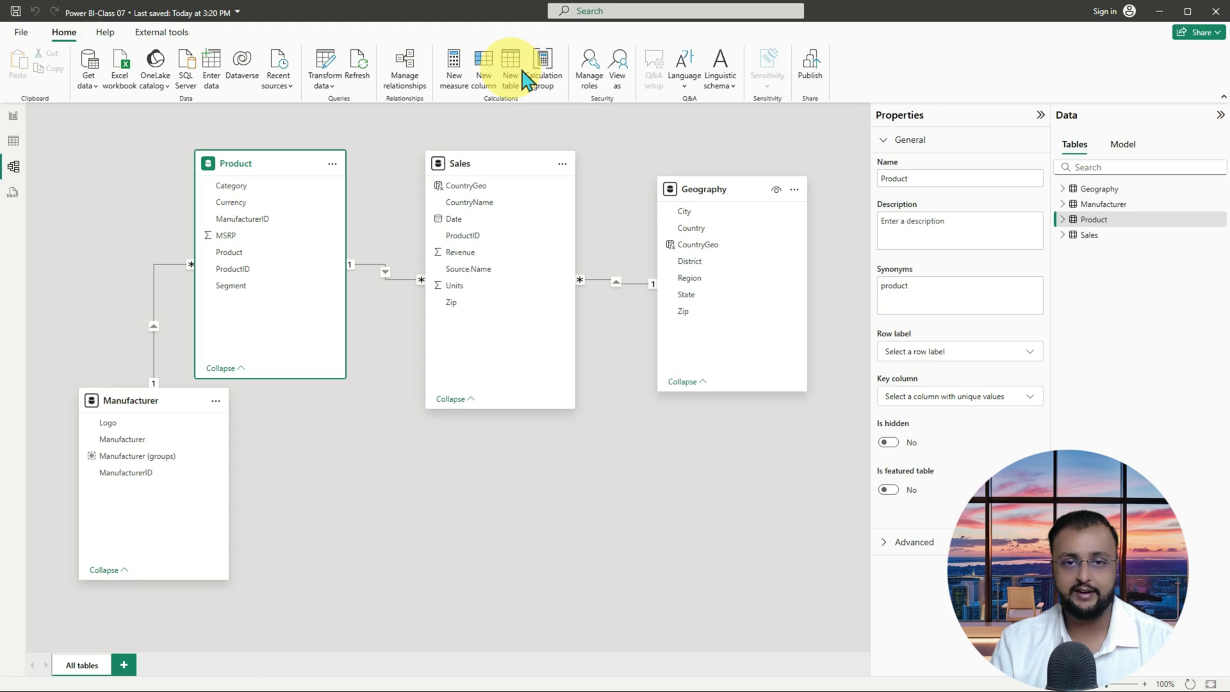
Step: Create a new calculated table and expand its formula editor
{"action": "left_click", "coordinate": [522, 75]}
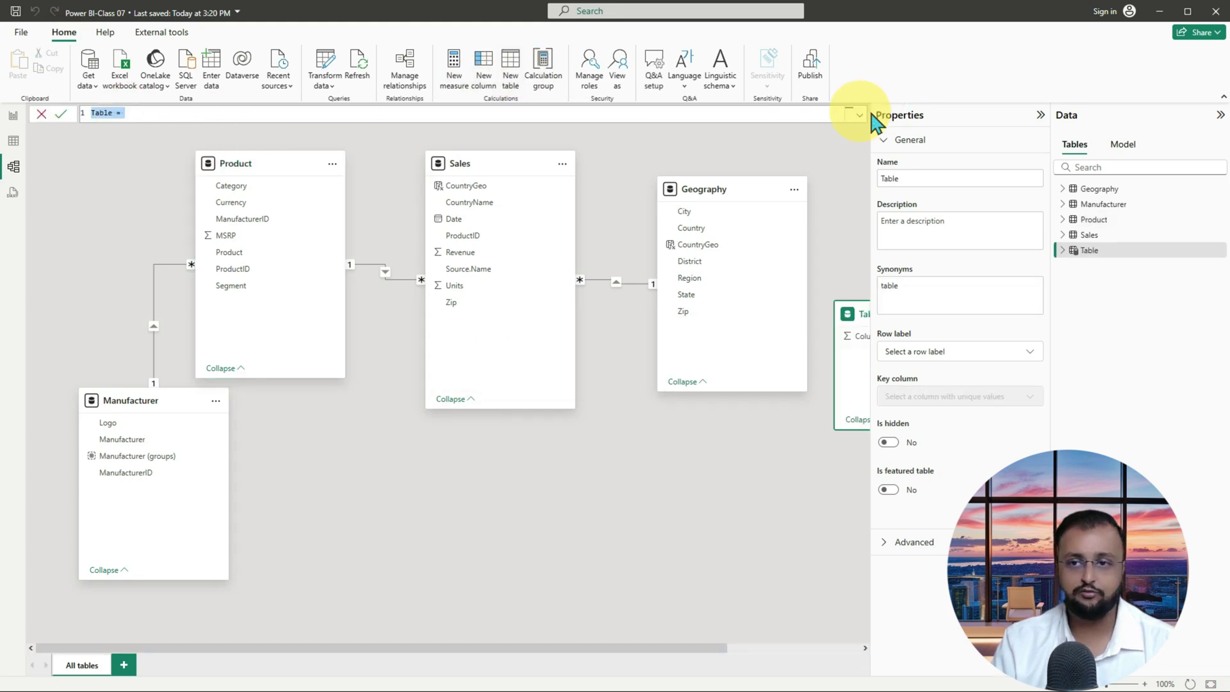
{"action": "left_click", "coordinate": [859, 115]}
{"action": "scroll", "coordinate": [432, 268], "scroll_direction": "up", "scroll_amount": 4}
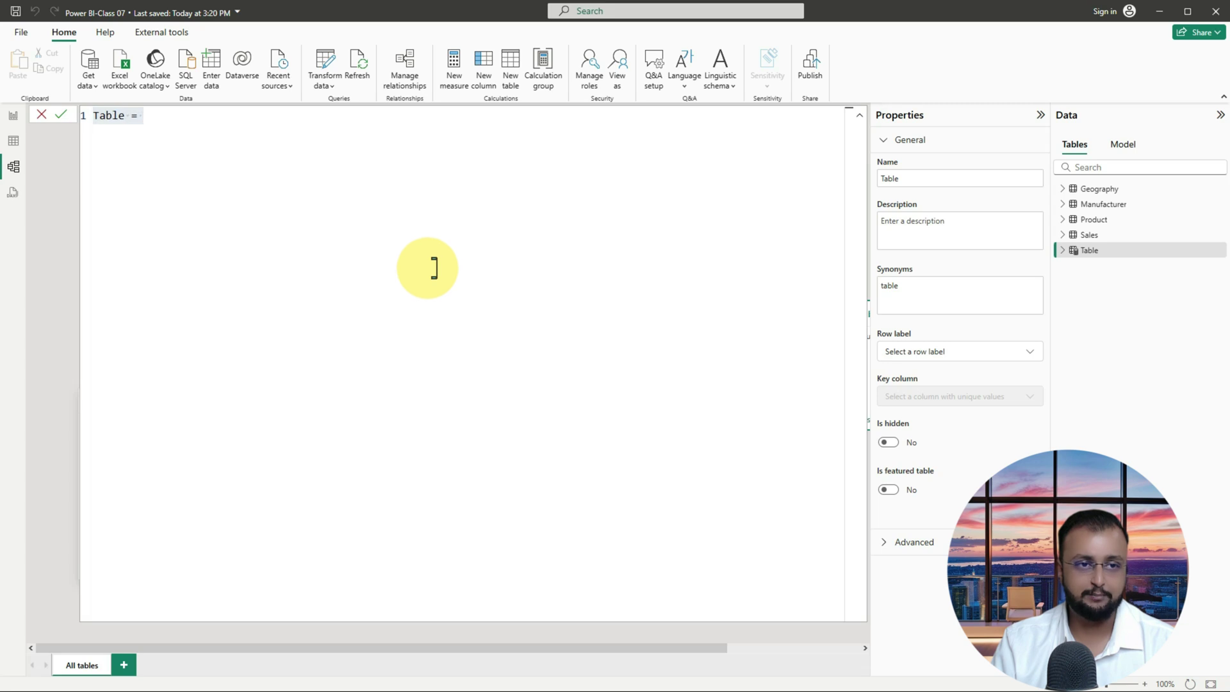
{"action": "left_click", "coordinate": [367, 124]}
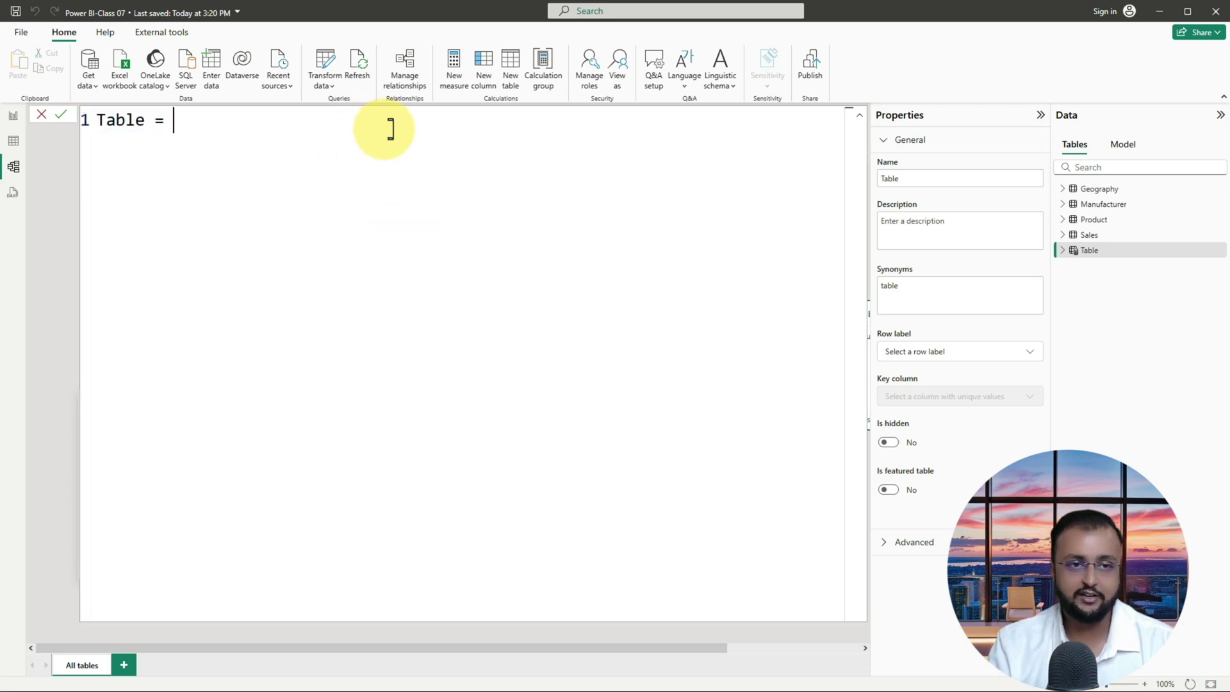
Step: Enter the formula Table = CALENDAR(DATE(2014,01,01),DATE(2023,01,01))
{"action": "type", "text": "CA"}
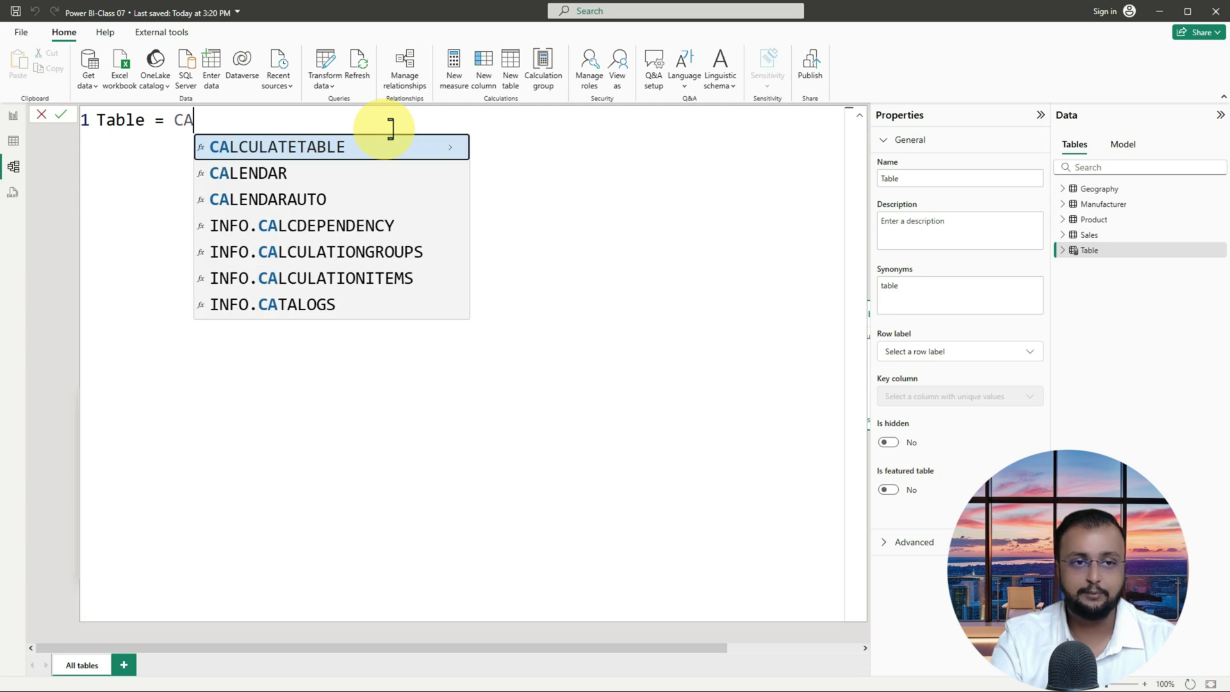
{"action": "key", "text": "Down"}
{"action": "key", "text": "Tab"}
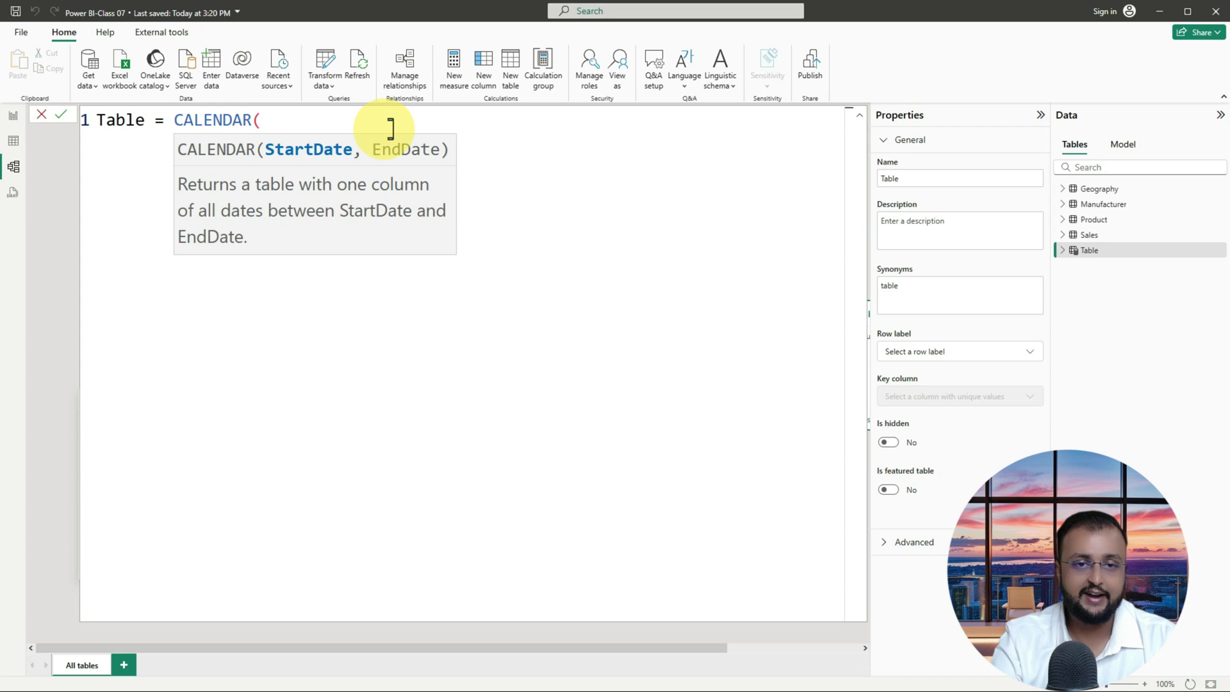
{"action": "type", "text": "Dat"}
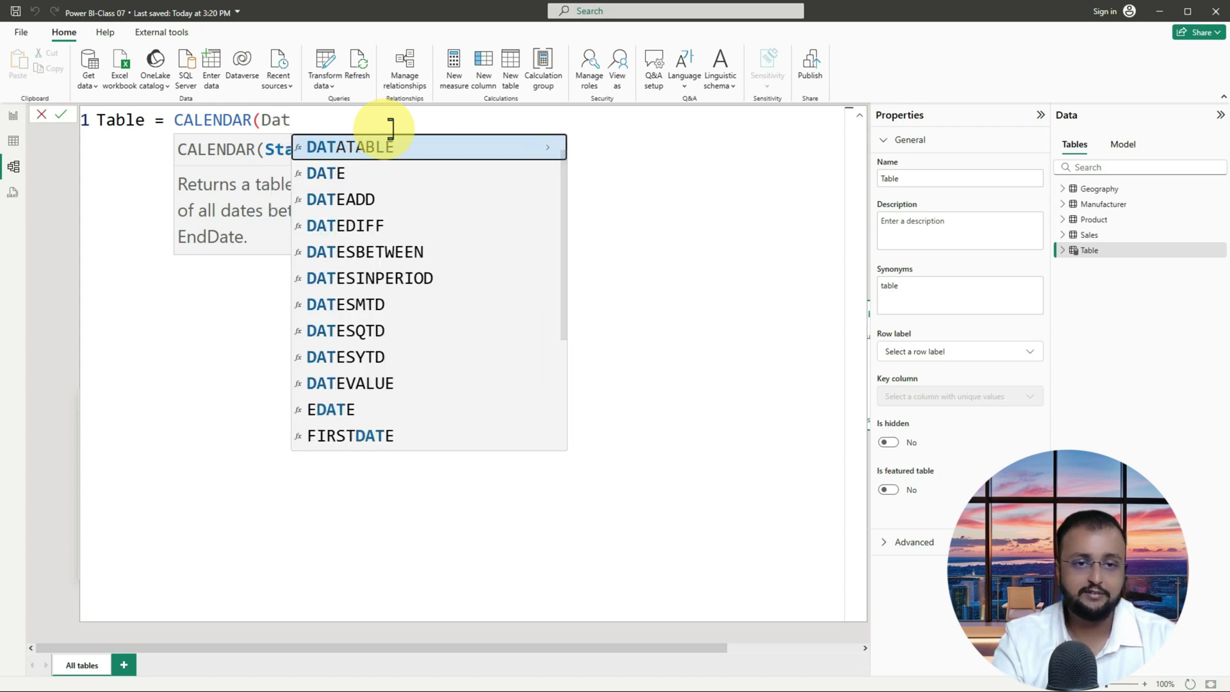
{"action": "key", "text": "Down"}
{"action": "key", "text": "Tab"}
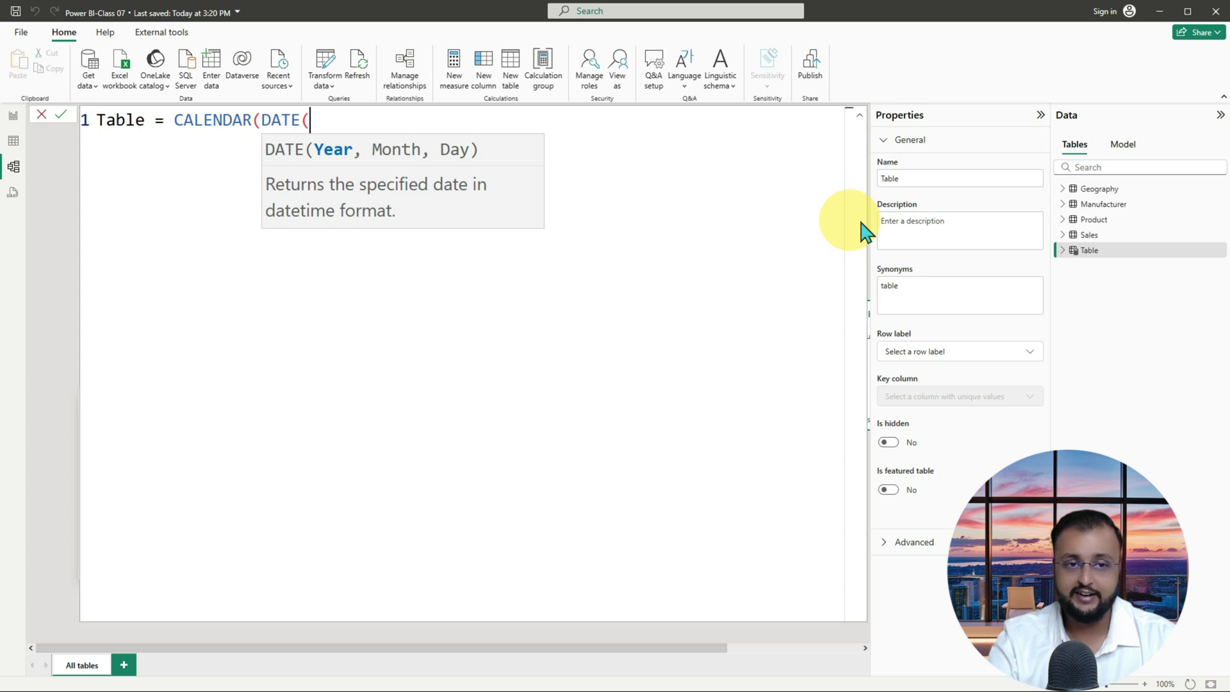
{"action": "type", "text": "202"}
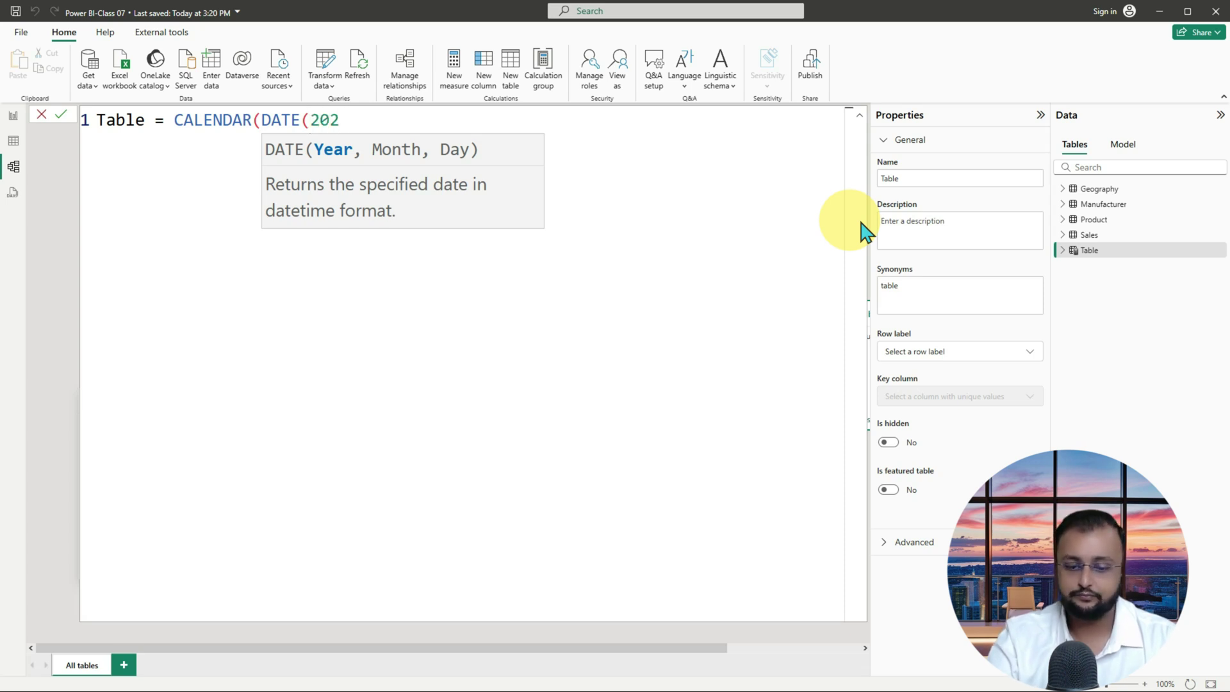
{"action": "key", "text": "BackSpace"}
{"action": "type", "text": "14"}
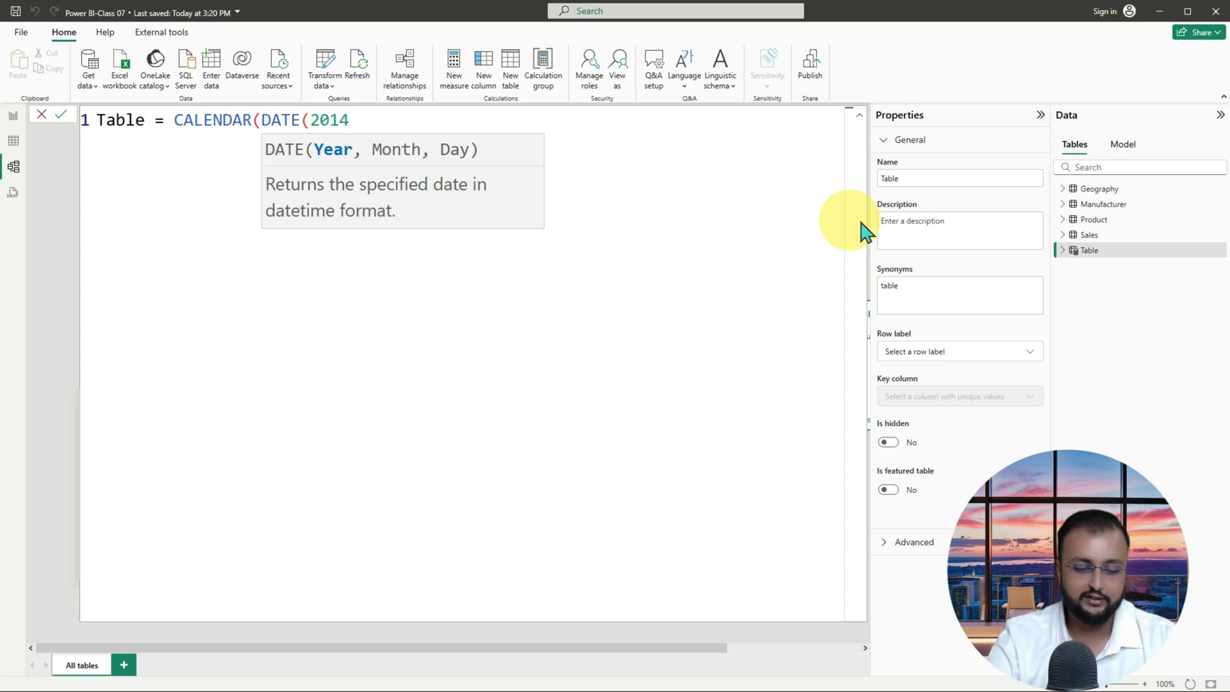
{"action": "type", "text": ",01,1"}
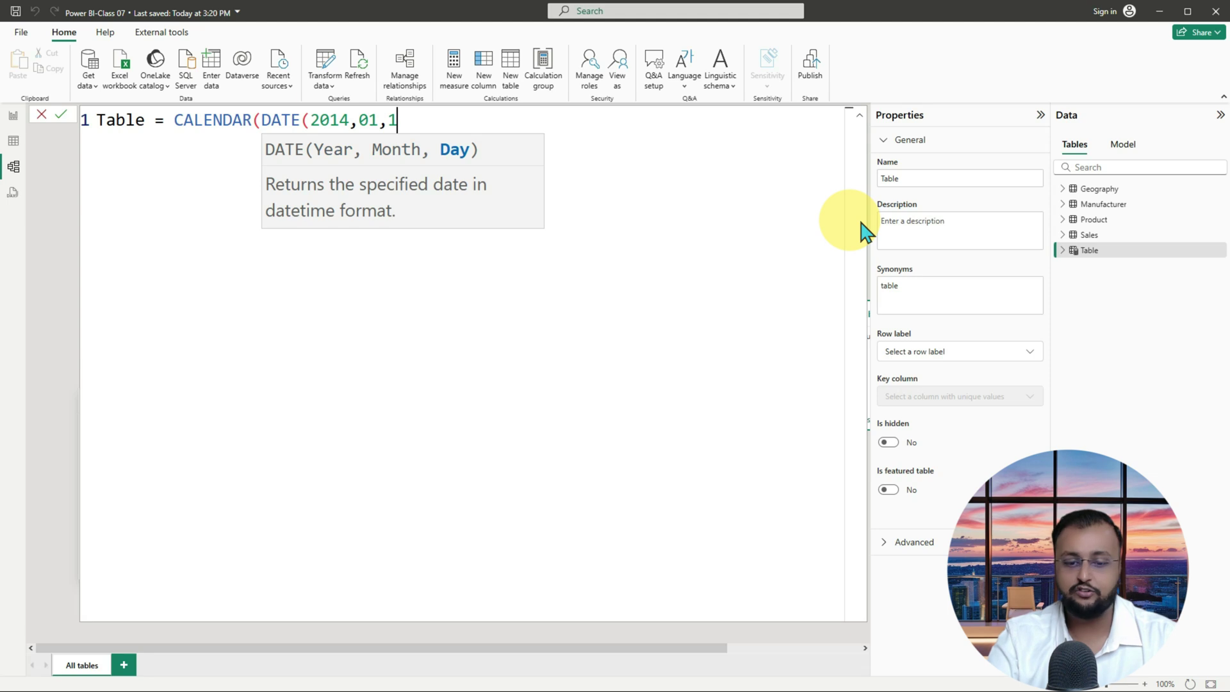
{"action": "key", "text": "BackSpace"}
{"action": "type", "text": "01"}
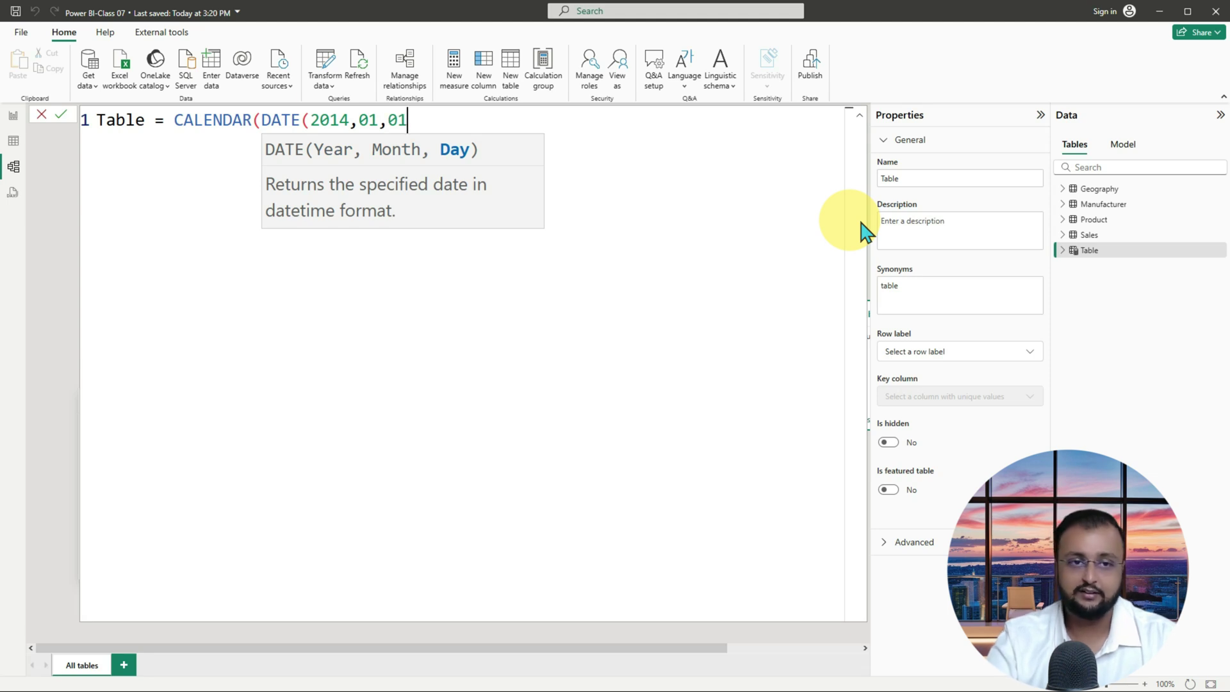
{"action": "type", "text": ")"}
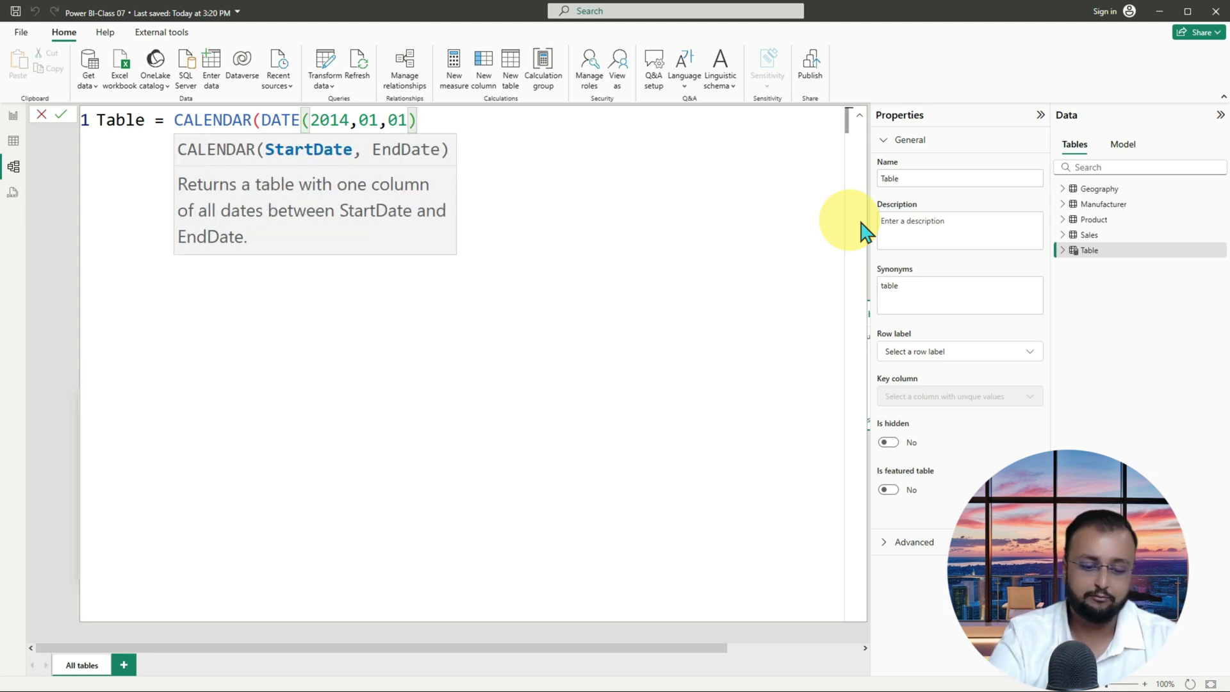
{"action": "type", "text": ","}
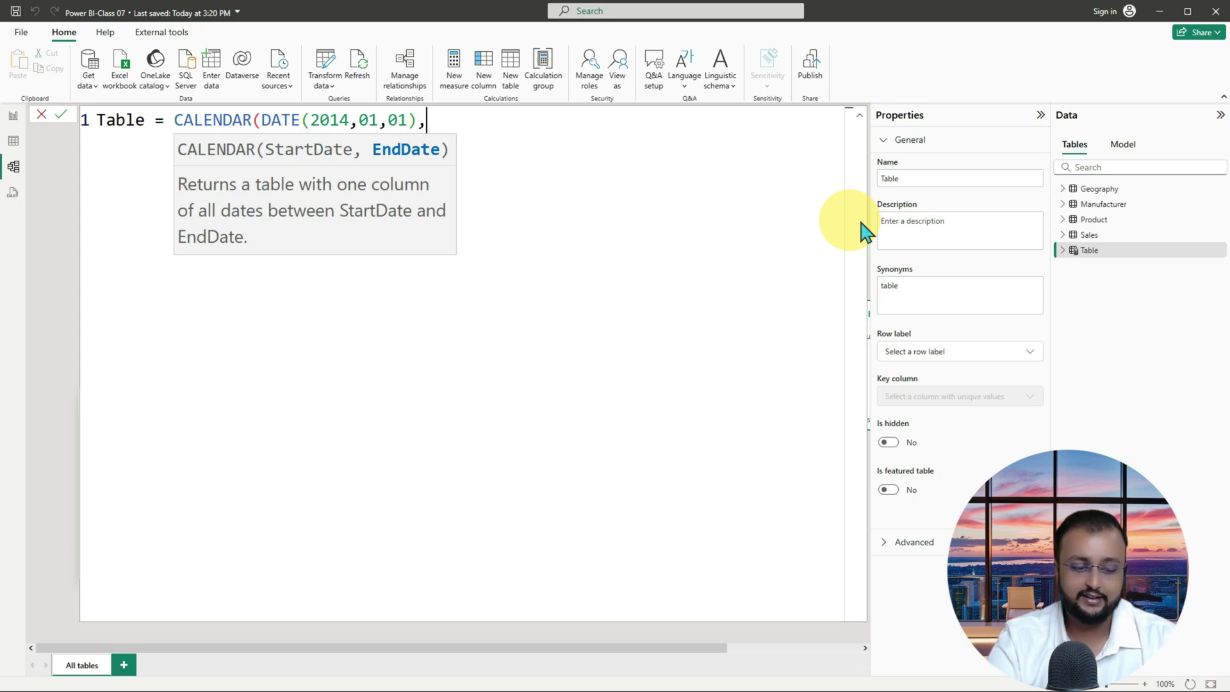
{"action": "type", "text": "DAte("}
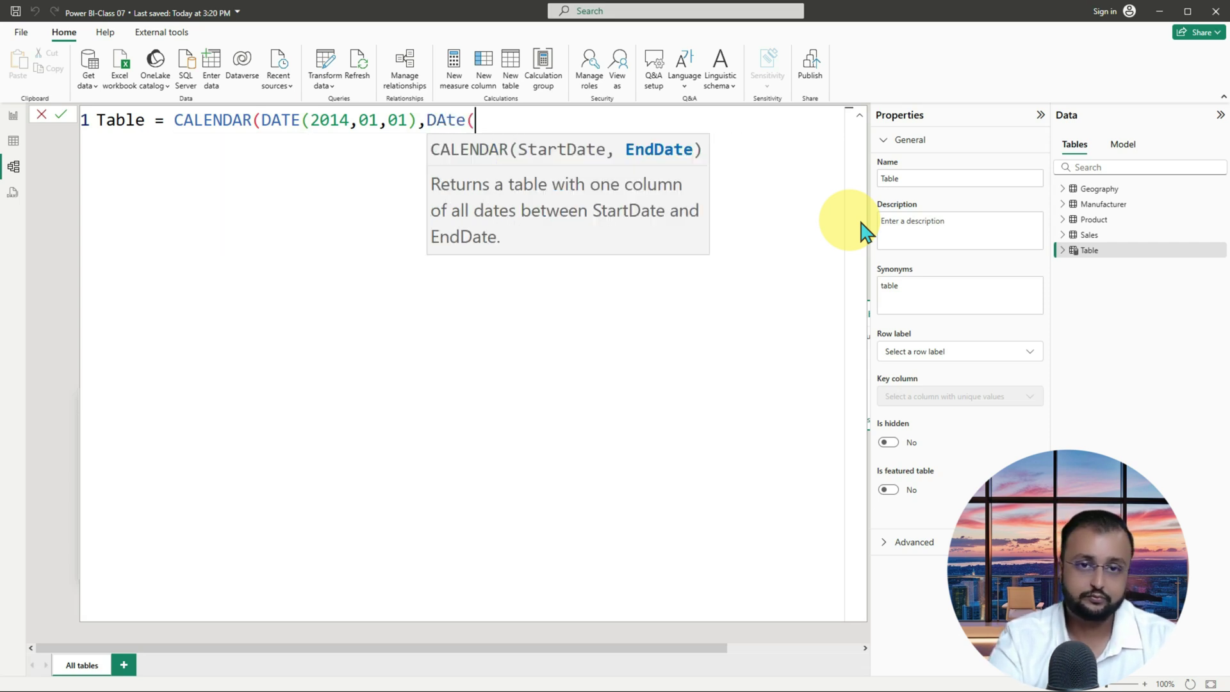
{"action": "type", "text": "2023"}
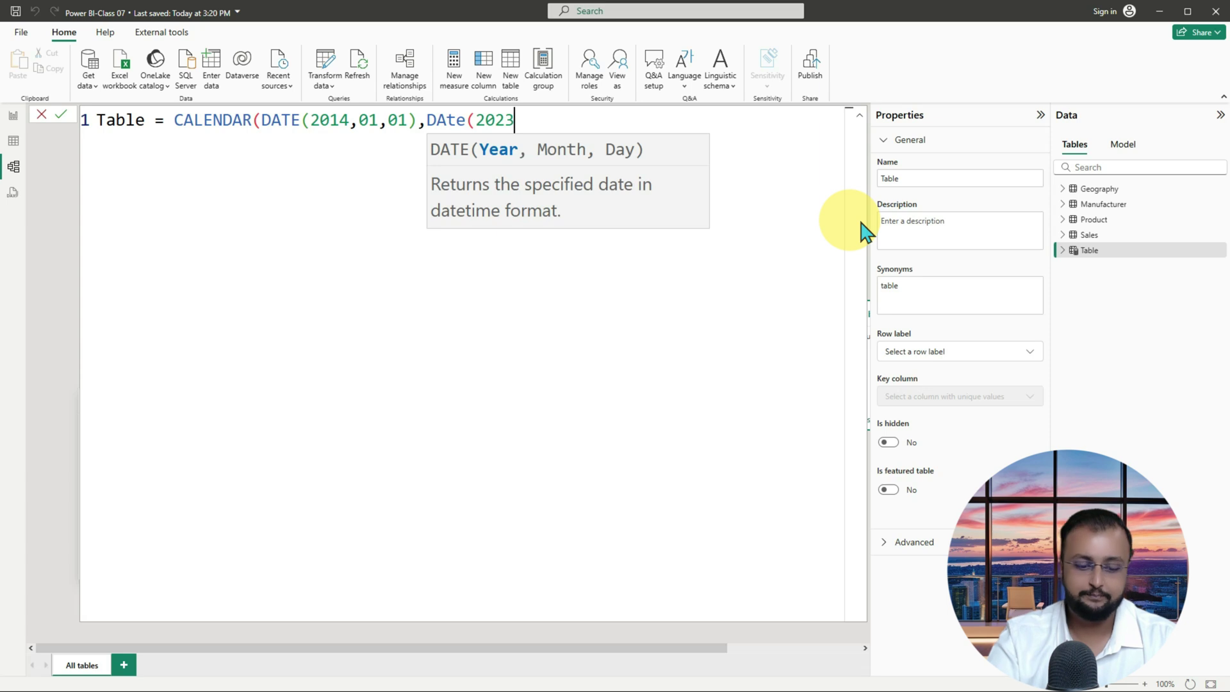
{"action": "type", "text": ",01,0"}
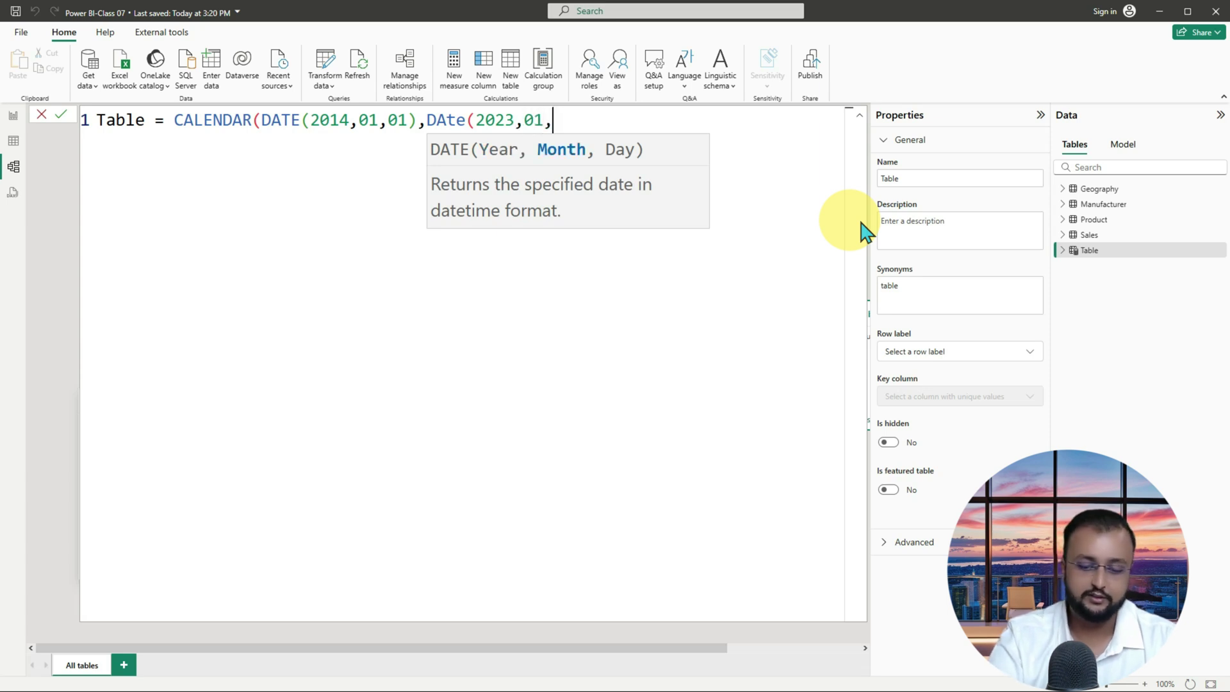
{"action": "type", "text": "1))"}
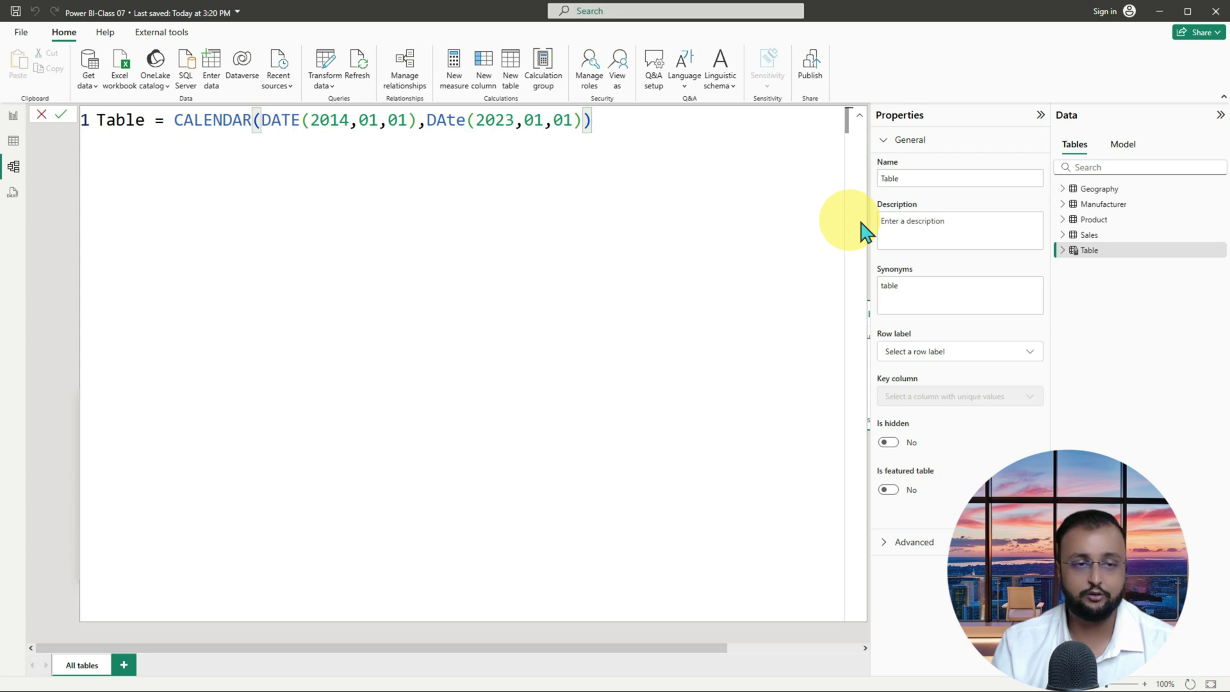
Step: Fix the second Date call's capitalisation, commit the formula, and show the table's rows
{"action": "left_click", "coordinate": [452, 120]}
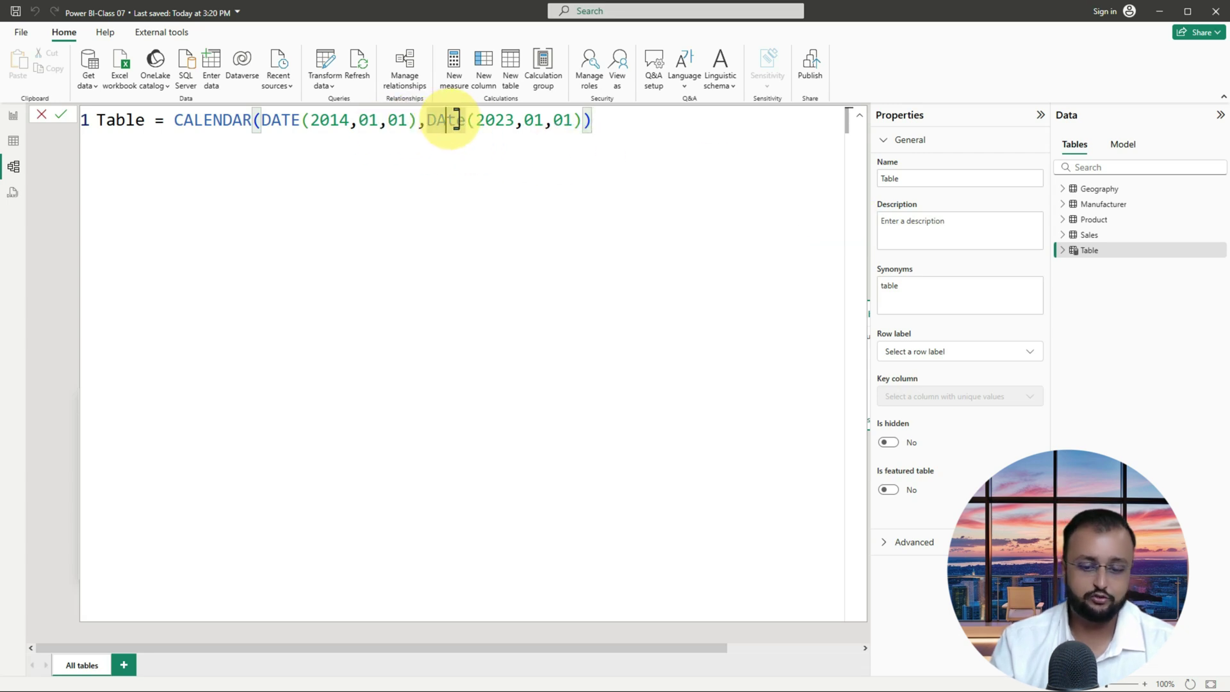
{"action": "key", "text": "BackSpace"}
{"action": "type", "text": "a"}
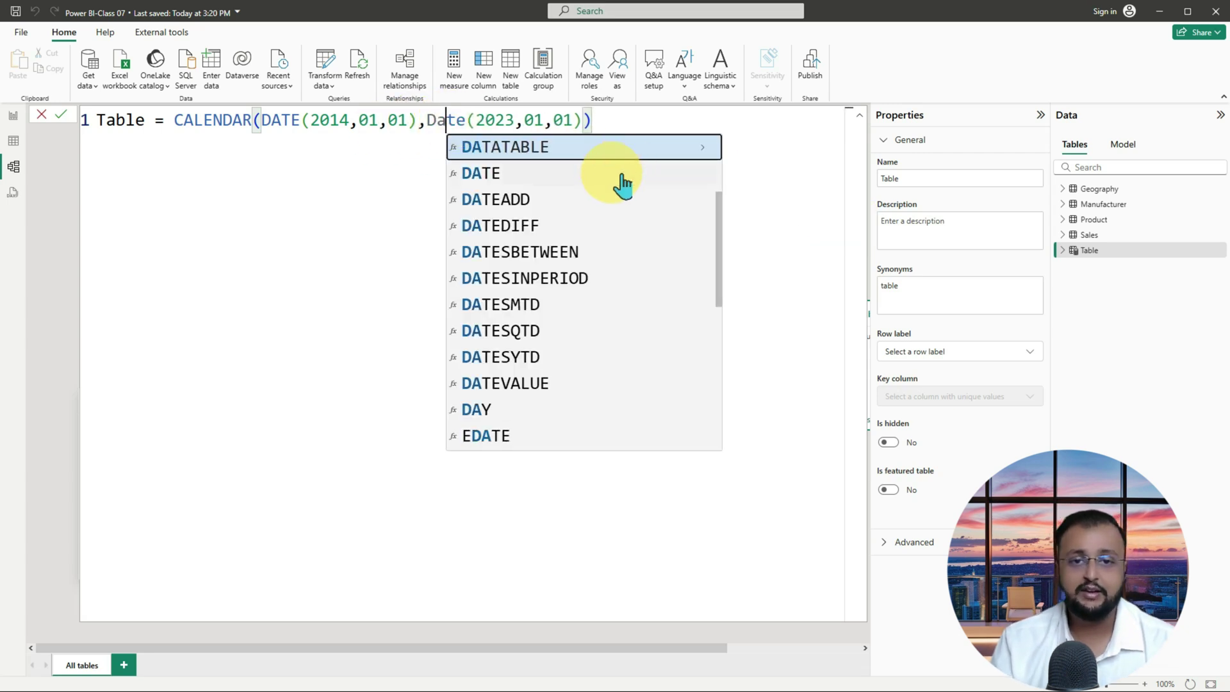
{"action": "left_click", "coordinate": [789, 124]}
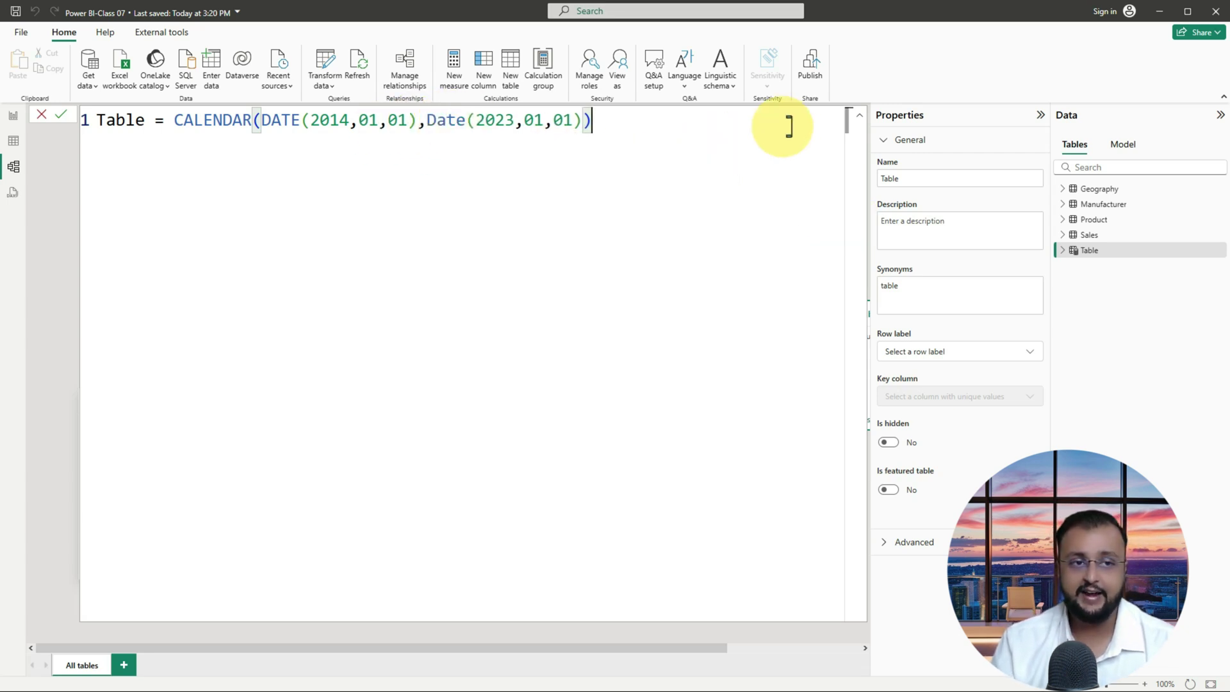
{"action": "left_click", "coordinate": [61, 114]}
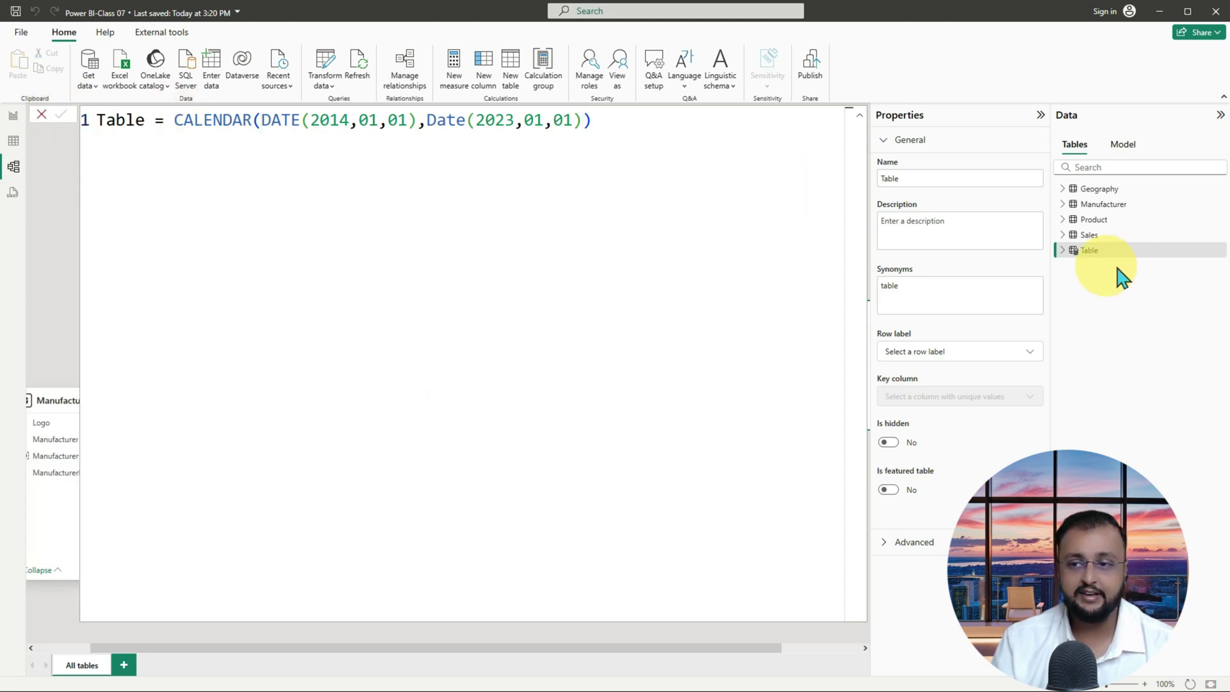
{"action": "left_click", "coordinate": [859, 115]}
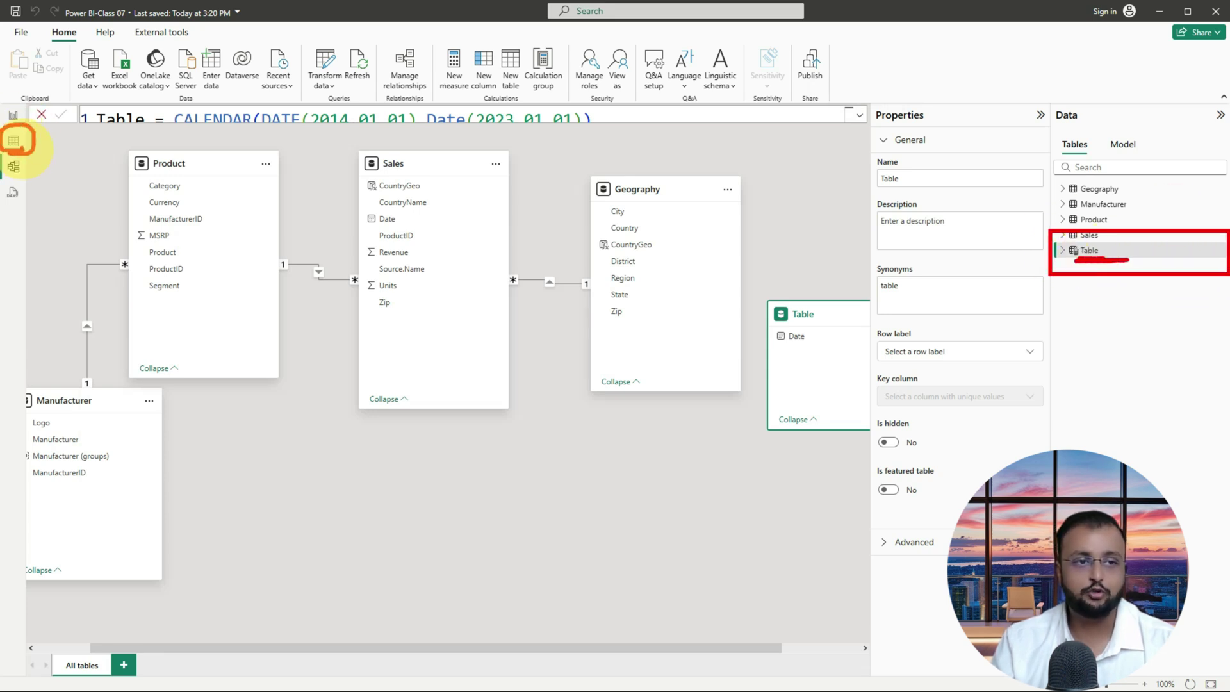
{"action": "left_click", "coordinate": [14, 140]}
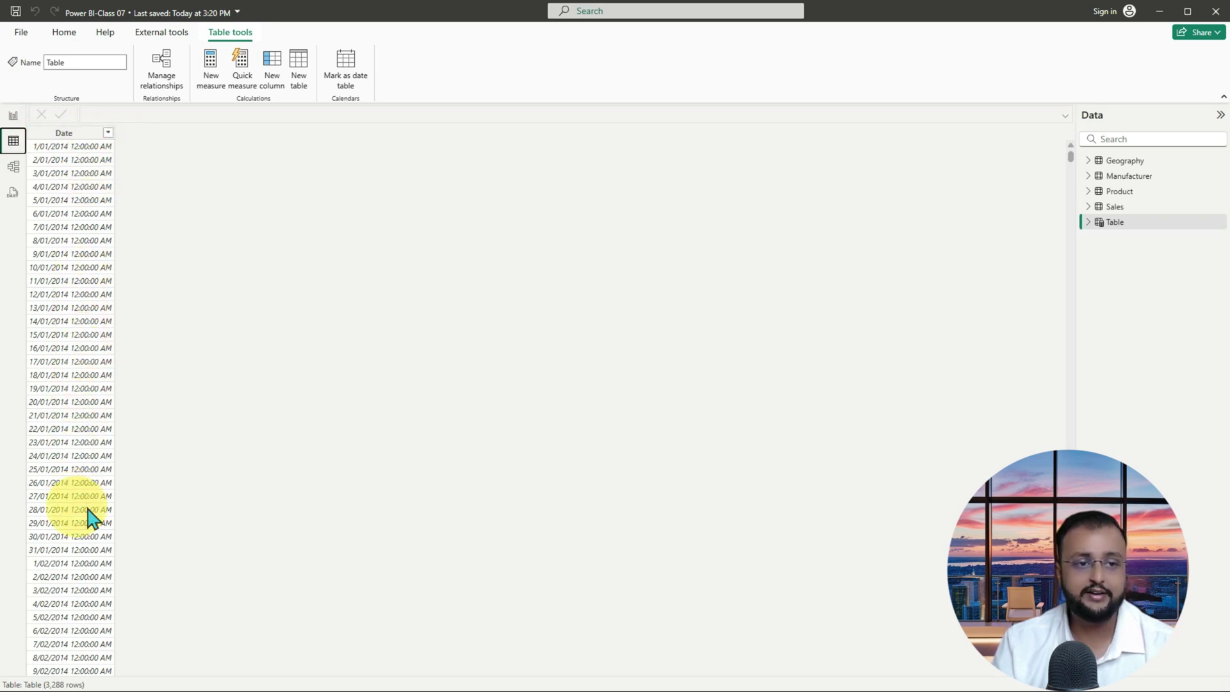
Step: Change the Table's Date column data type from Date/time to Date
{"action": "scroll", "coordinate": [77, 240], "scroll_direction": "down", "scroll_amount": 8}
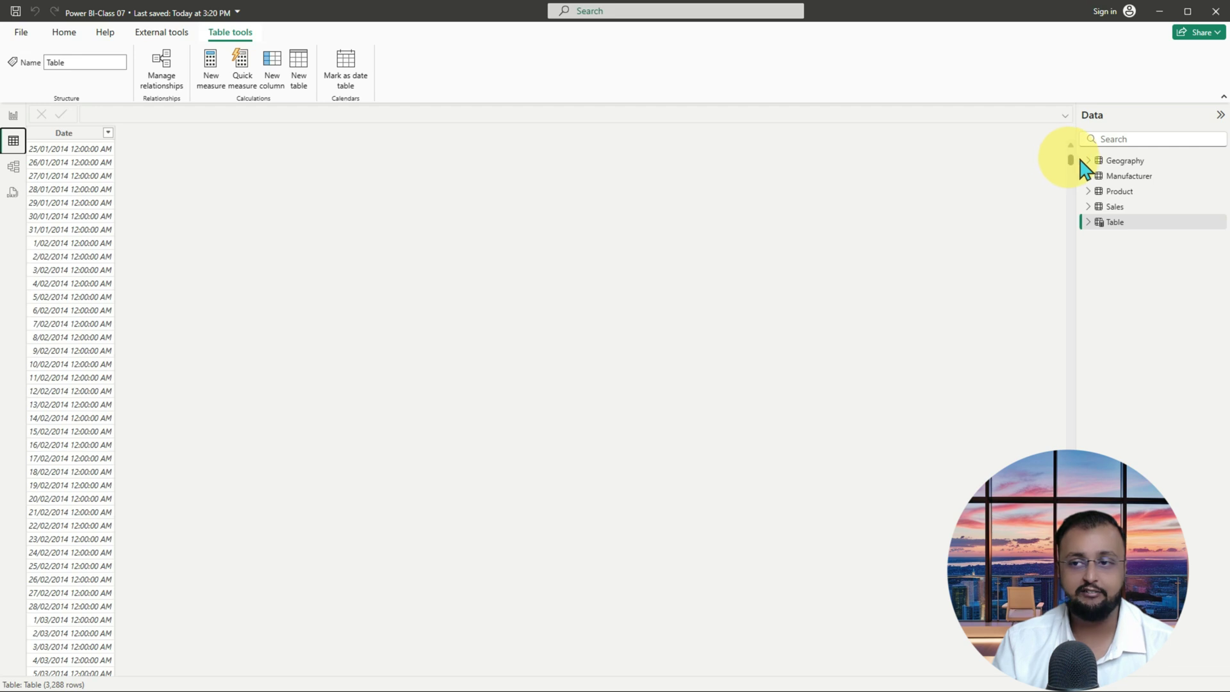
{"action": "mouse_move", "coordinate": [1070, 161]}
{"action": "left_mouse_down"}
{"action": "mouse_move", "coordinate": [1092, 413]}
{"action": "mouse_move", "coordinate": [1069, 391]}
{"action": "mouse_move", "coordinate": [1056, 142]}
{"action": "left_mouse_up"}
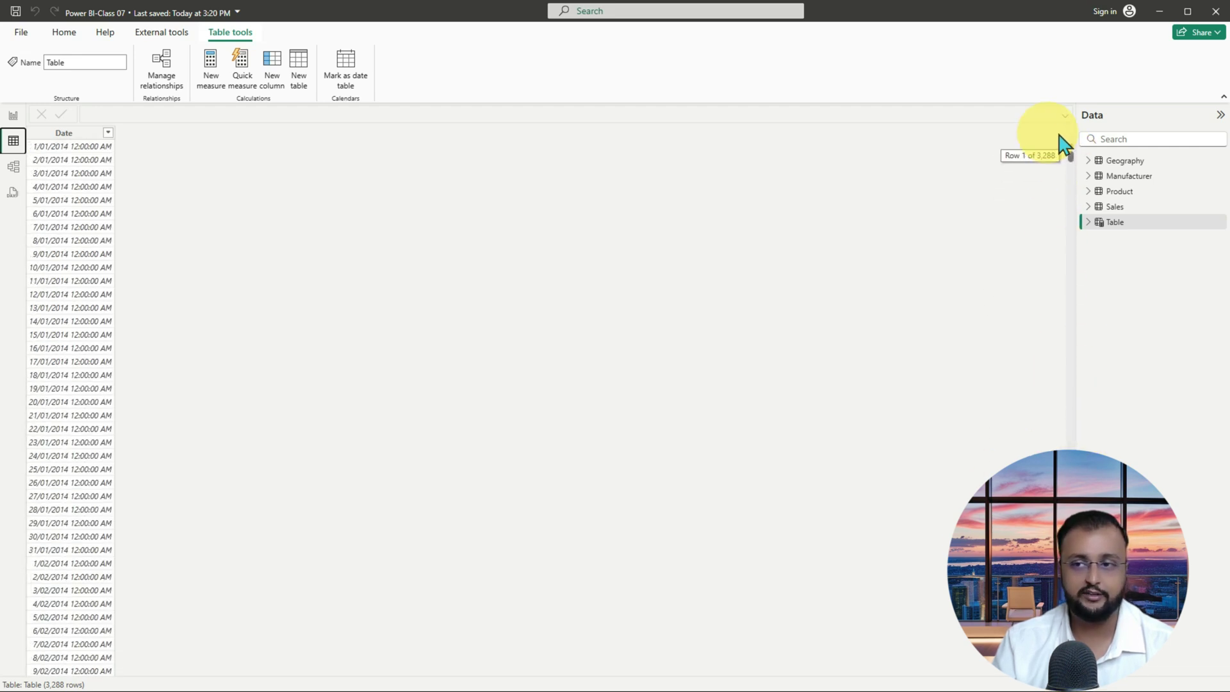
{"action": "left_click", "coordinate": [77, 135]}
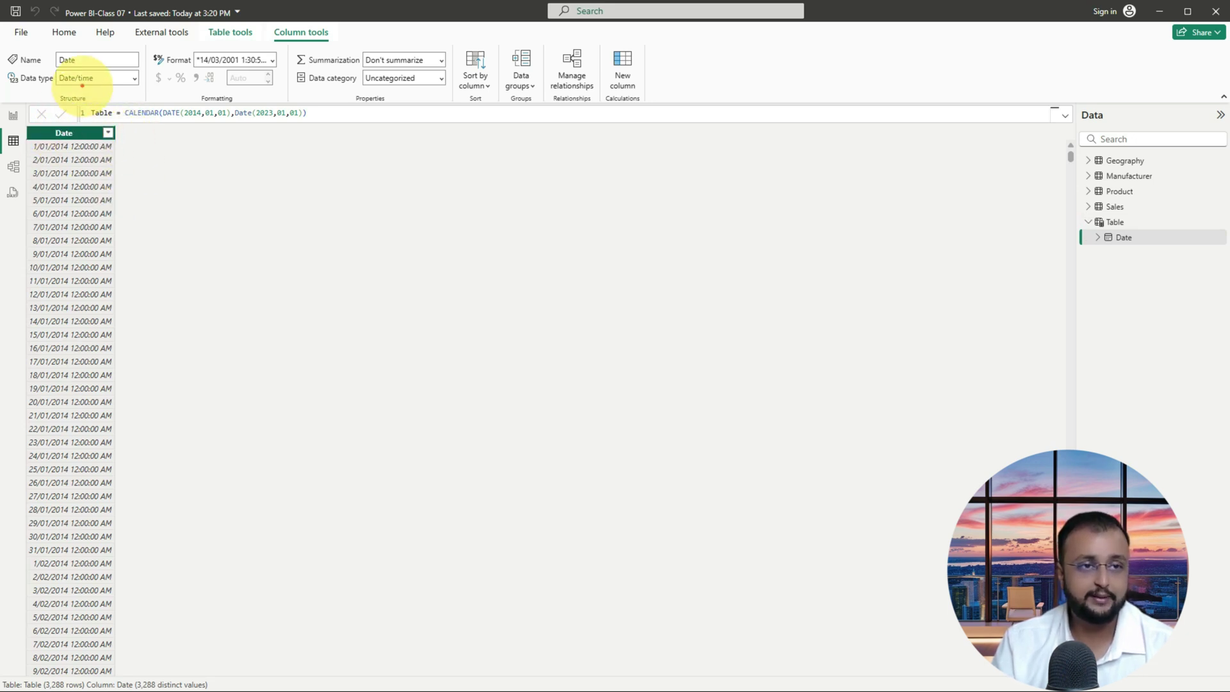
{"action": "mouse_move", "coordinate": [43, 85]}
{"action": "left_mouse_down"}
{"action": "mouse_move", "coordinate": [57, 93]}
{"action": "mouse_move", "coordinate": [102, 59]}
{"action": "mouse_move", "coordinate": [46, 71]}
{"action": "left_mouse_up"}
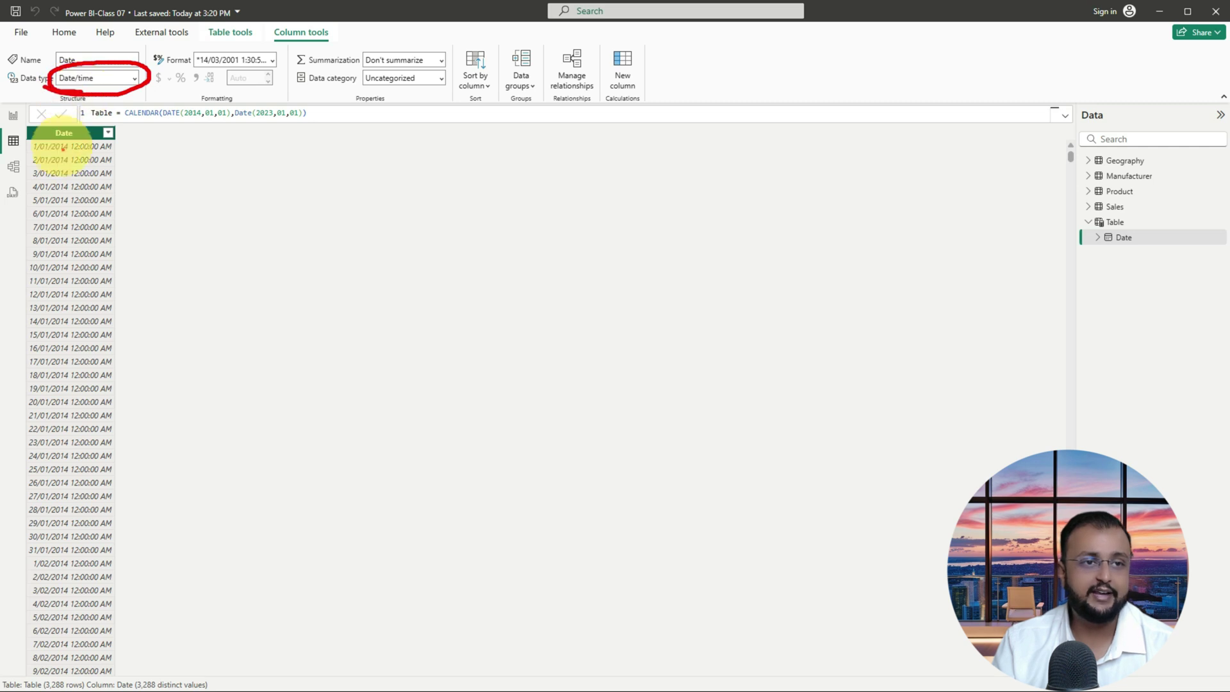
{"action": "mouse_move", "coordinate": [52, 250]}
{"action": "left_mouse_down"}
{"action": "mouse_move", "coordinate": [87, 99]}
{"action": "mouse_move", "coordinate": [100, 135]}
{"action": "left_mouse_up"}
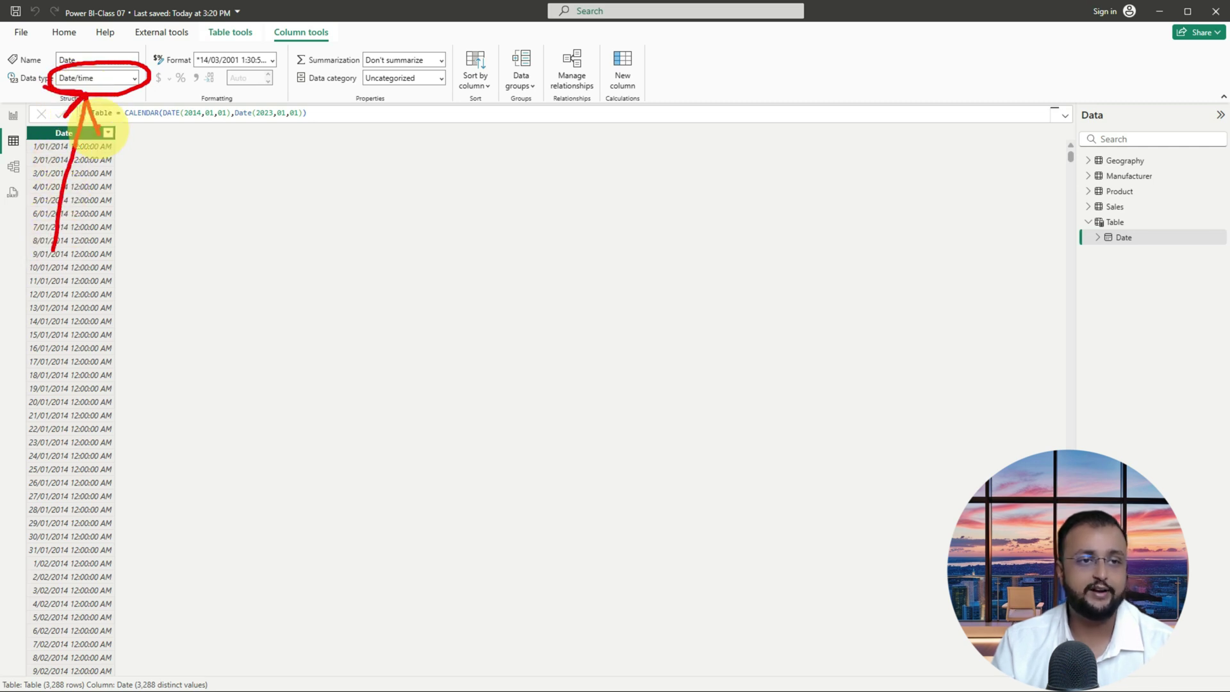
{"action": "key", "text": "Escape"}
{"action": "left_click", "coordinate": [134, 78]}
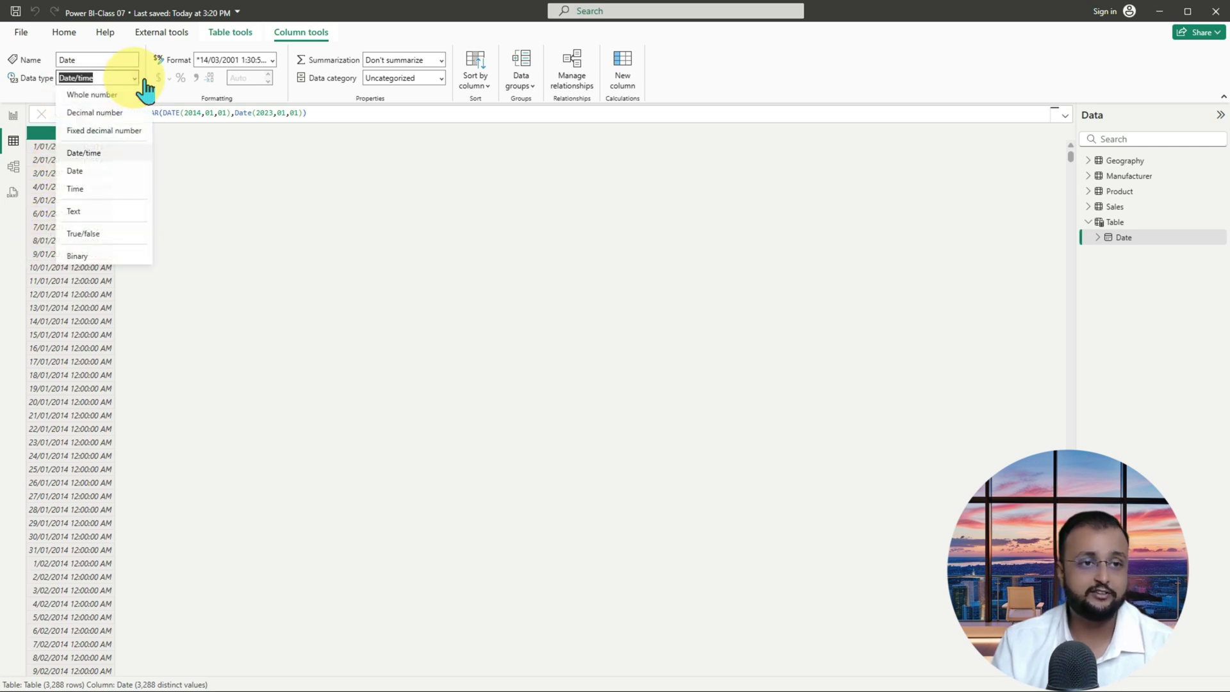
{"action": "left_click", "coordinate": [132, 171]}
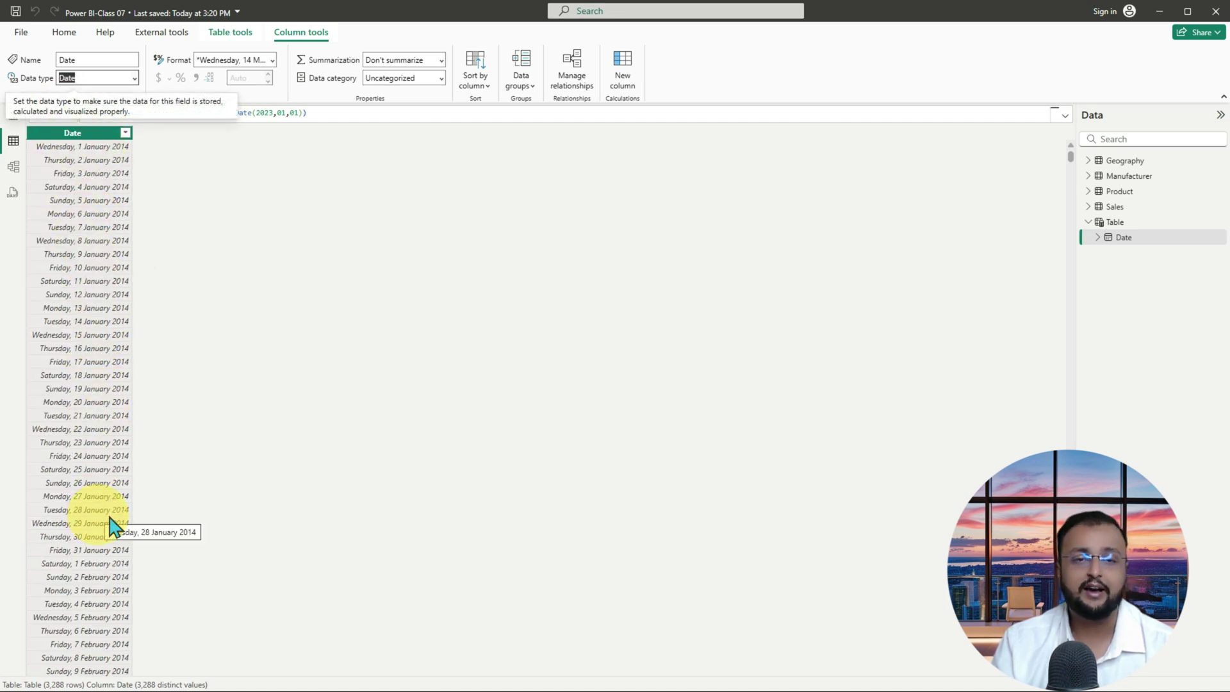
Step: In Model view, move the Table card from the right edge to below Sales
{"action": "left_click", "coordinate": [15, 169]}
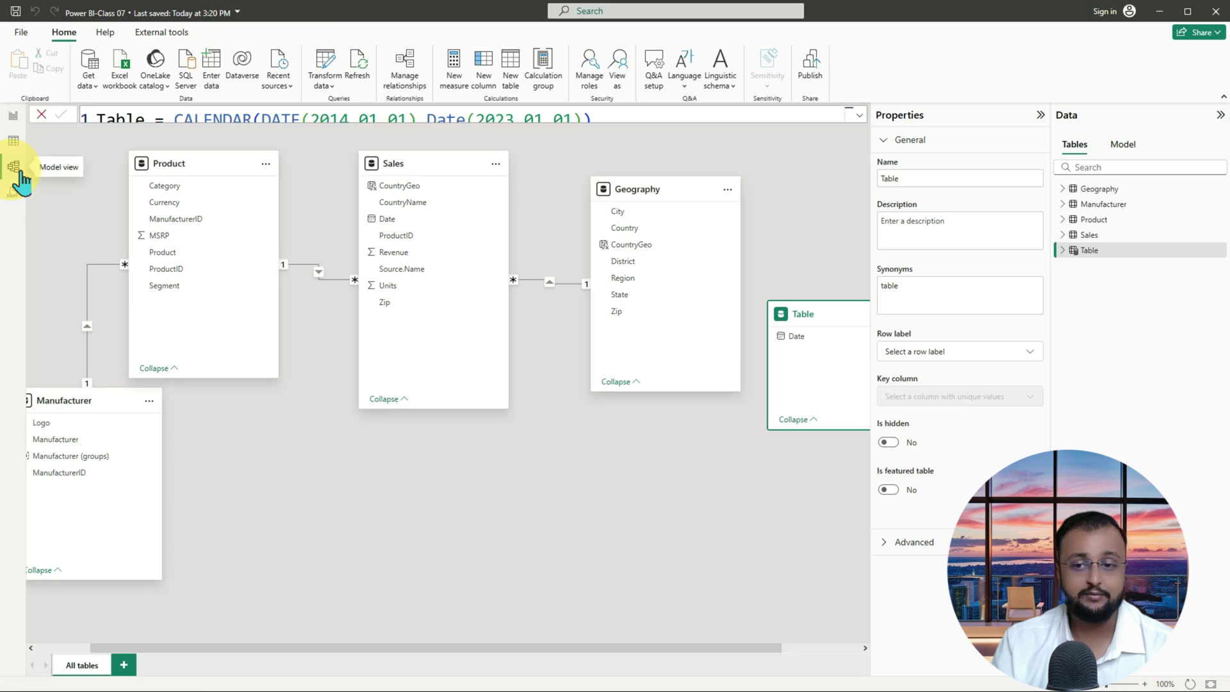
{"action": "left_click_drag", "start_coordinate": [844, 309], "coordinate": [522, 480]}
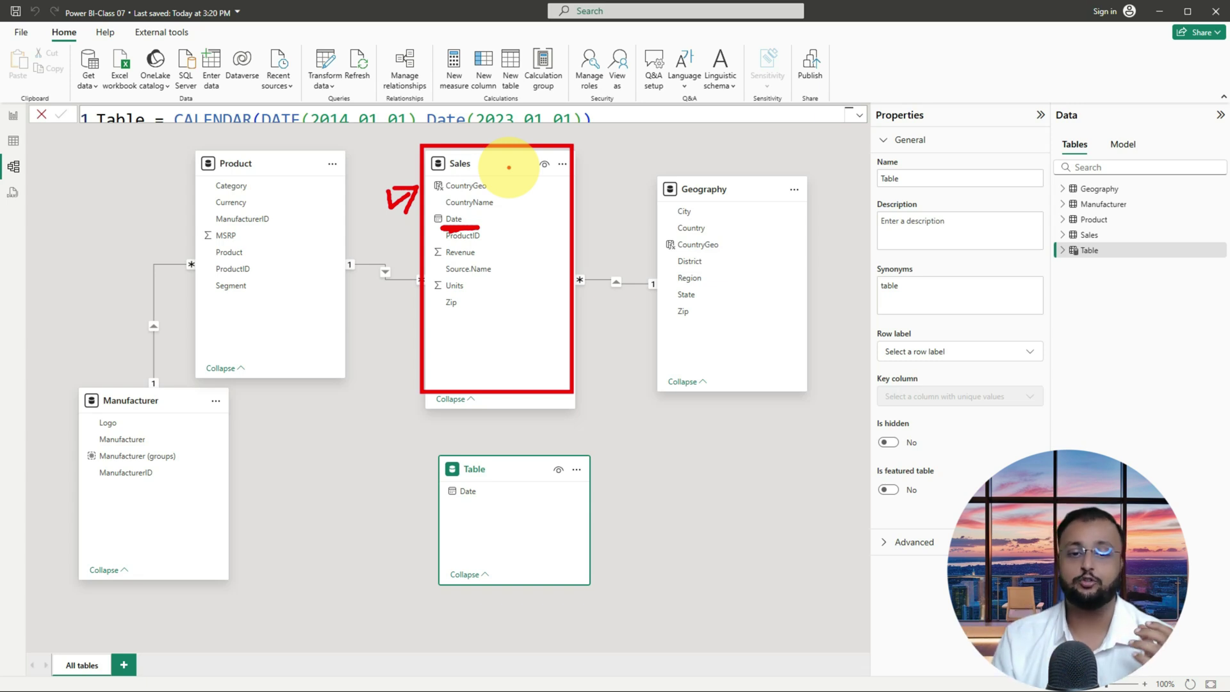
{"action": "mouse_move", "coordinate": [509, 500]}
{"action": "left_mouse_down"}
{"action": "mouse_move", "coordinate": [494, 467]}
{"action": "mouse_move", "coordinate": [462, 508]}
{"action": "left_mouse_up"}
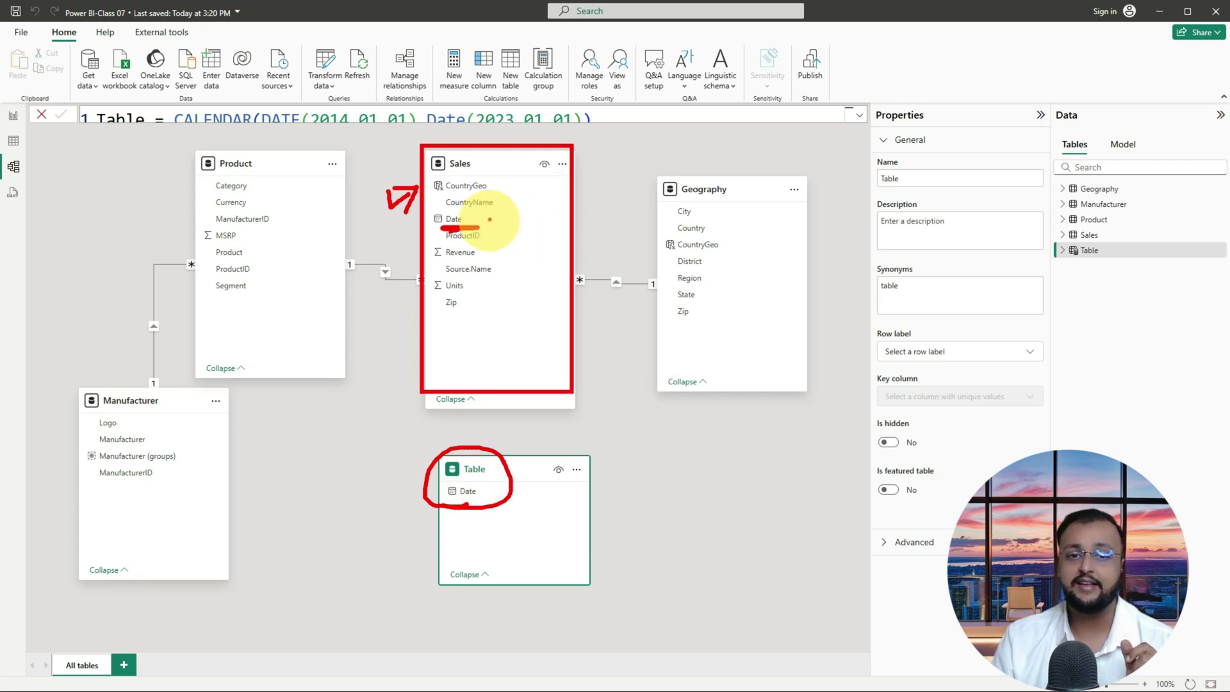
{"action": "left_click_drag", "start_coordinate": [492, 216], "coordinate": [517, 205]}
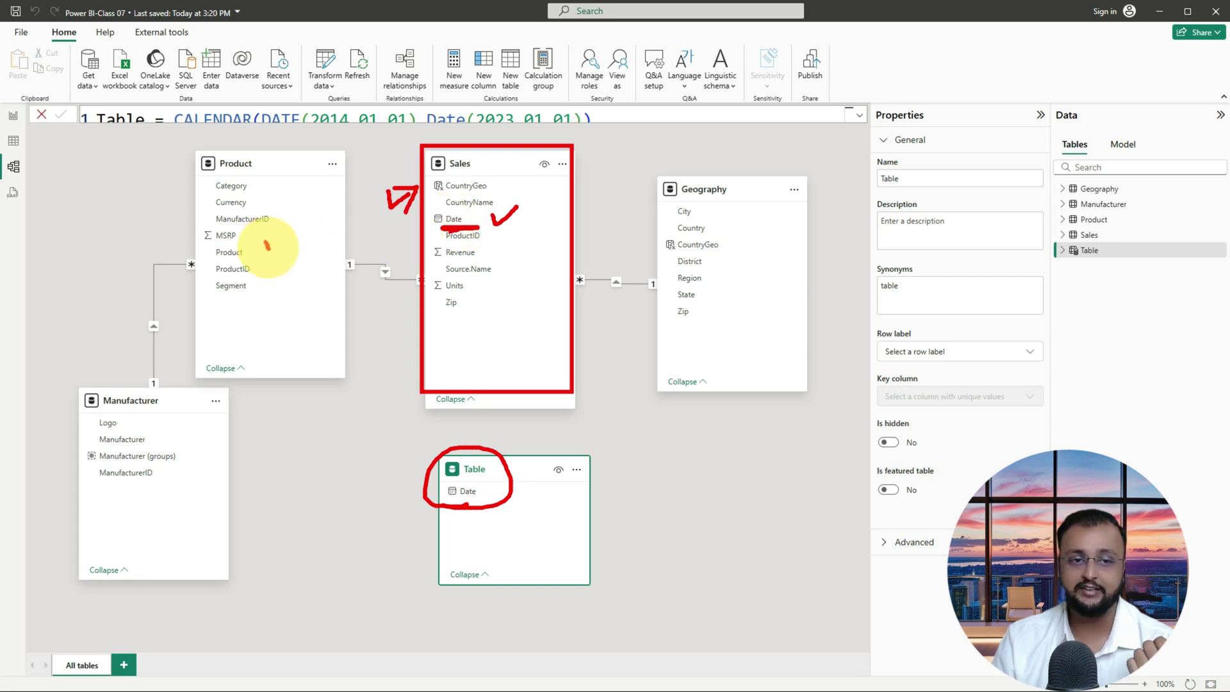
{"action": "left_click_drag", "start_coordinate": [265, 242], "coordinate": [284, 235]}
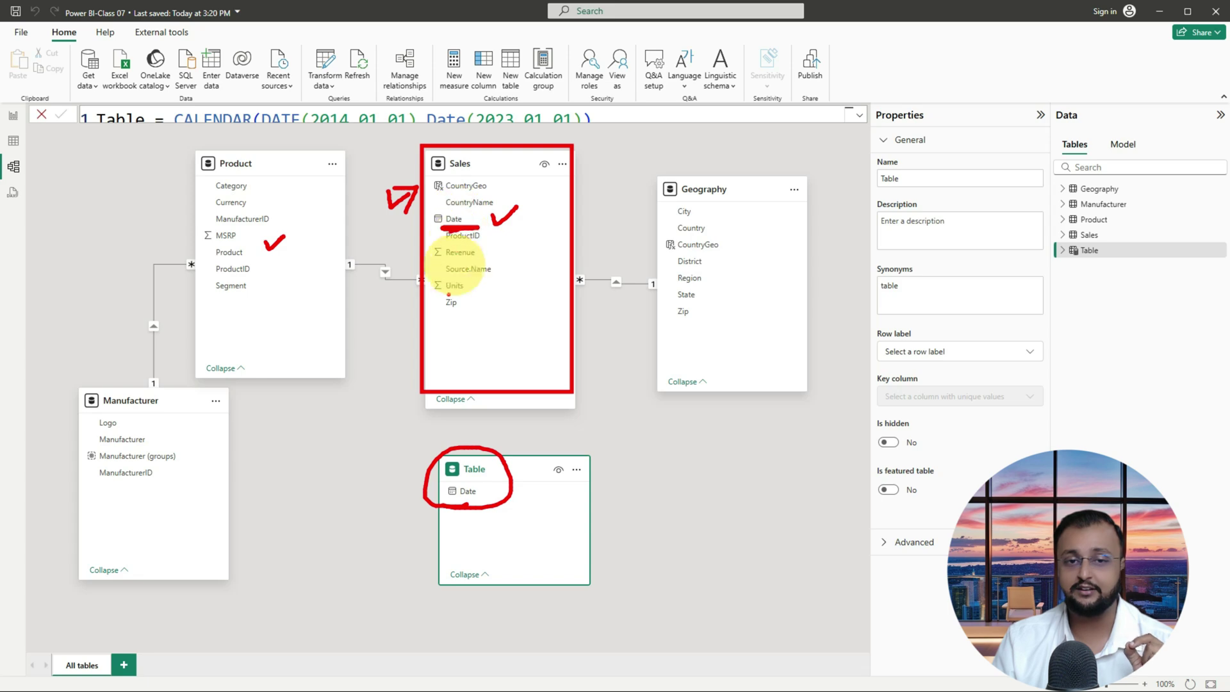
Step: Relate Table[Date] to Sales[Date] one-to-many, then move the Table card below Sales
{"action": "mouse_move", "coordinate": [472, 491]}
{"action": "left_mouse_down"}
{"action": "mouse_move", "coordinate": [481, 507]}
{"action": "mouse_move", "coordinate": [498, 221]}
{"action": "left_mouse_up"}
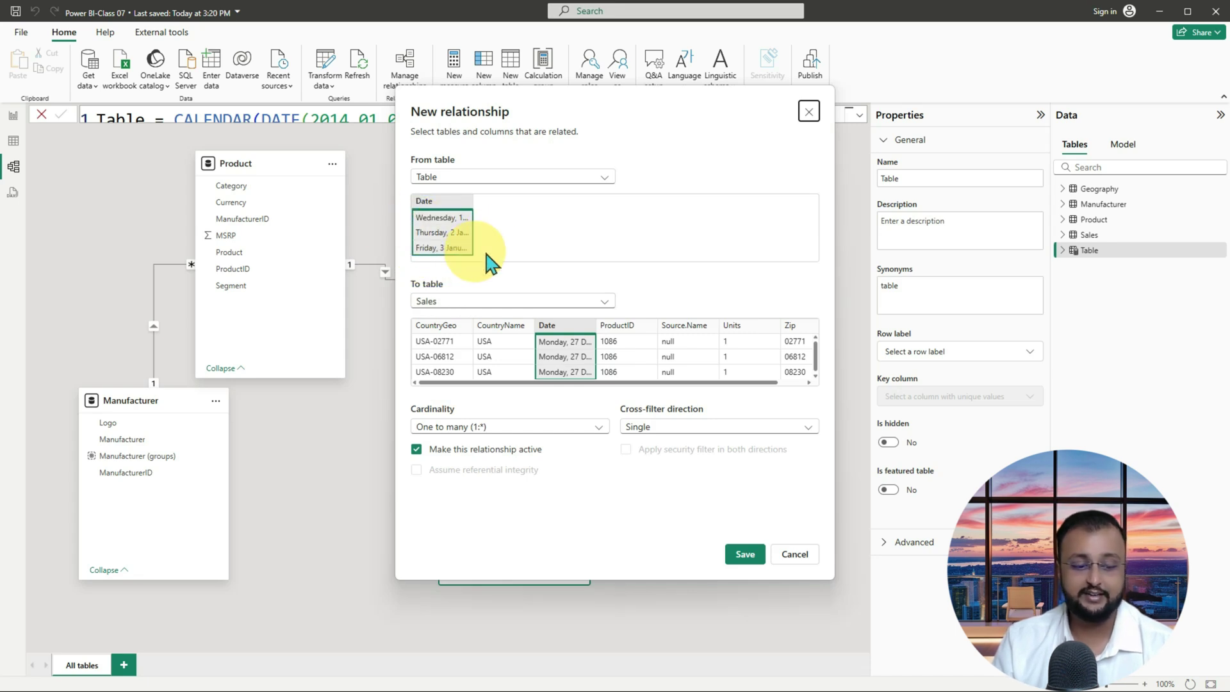
{"action": "mouse_move", "coordinate": [488, 218]}
{"action": "left_mouse_down"}
{"action": "mouse_move", "coordinate": [570, 327]}
{"action": "mouse_move", "coordinate": [575, 296]}
{"action": "mouse_move", "coordinate": [489, 202]}
{"action": "mouse_move", "coordinate": [506, 209]}
{"action": "left_mouse_up"}
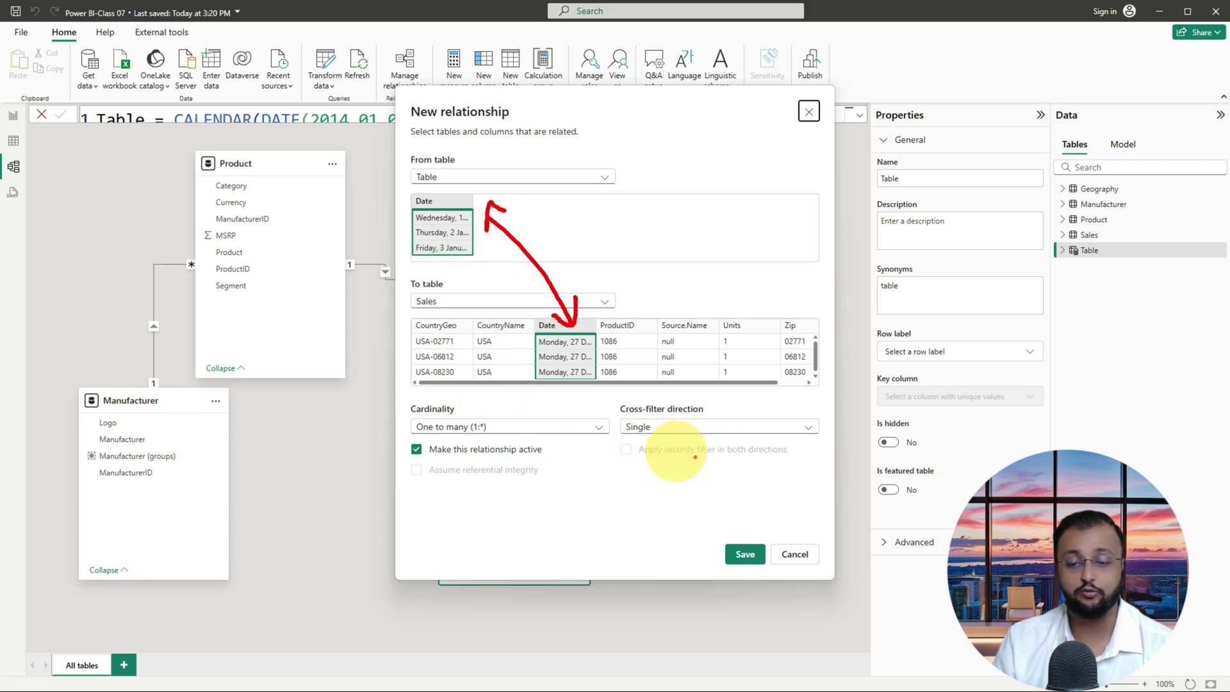
{"action": "key", "text": "Escape"}
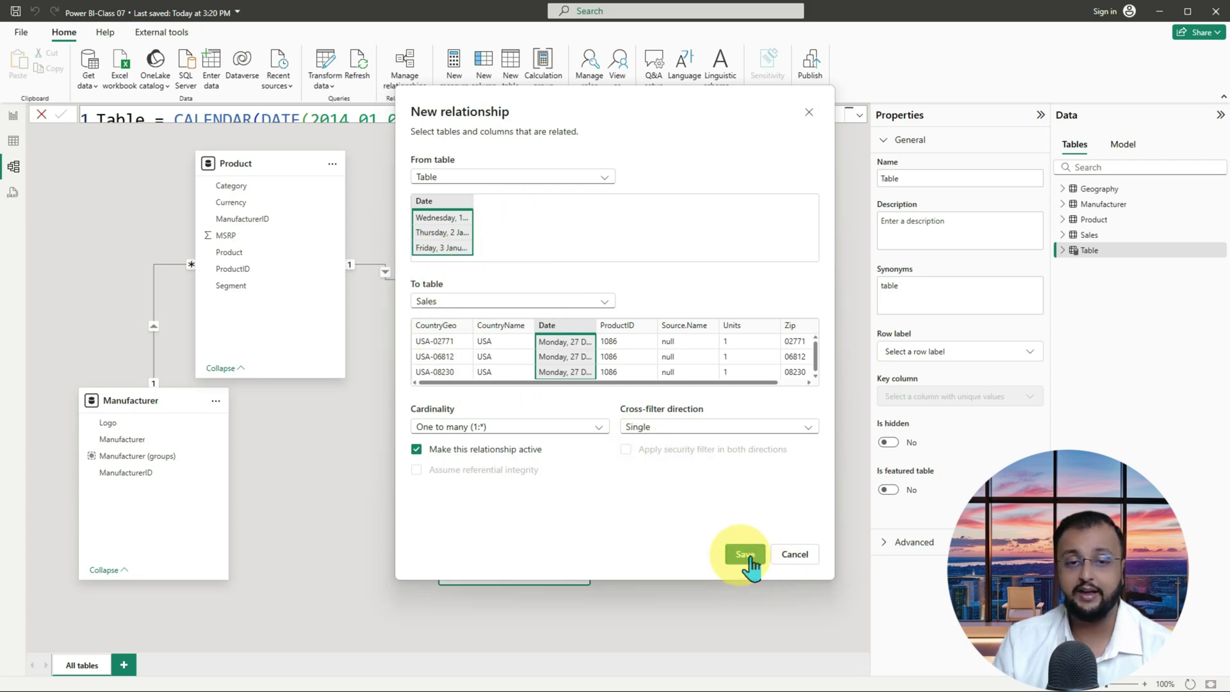
{"action": "left_click", "coordinate": [746, 555]}
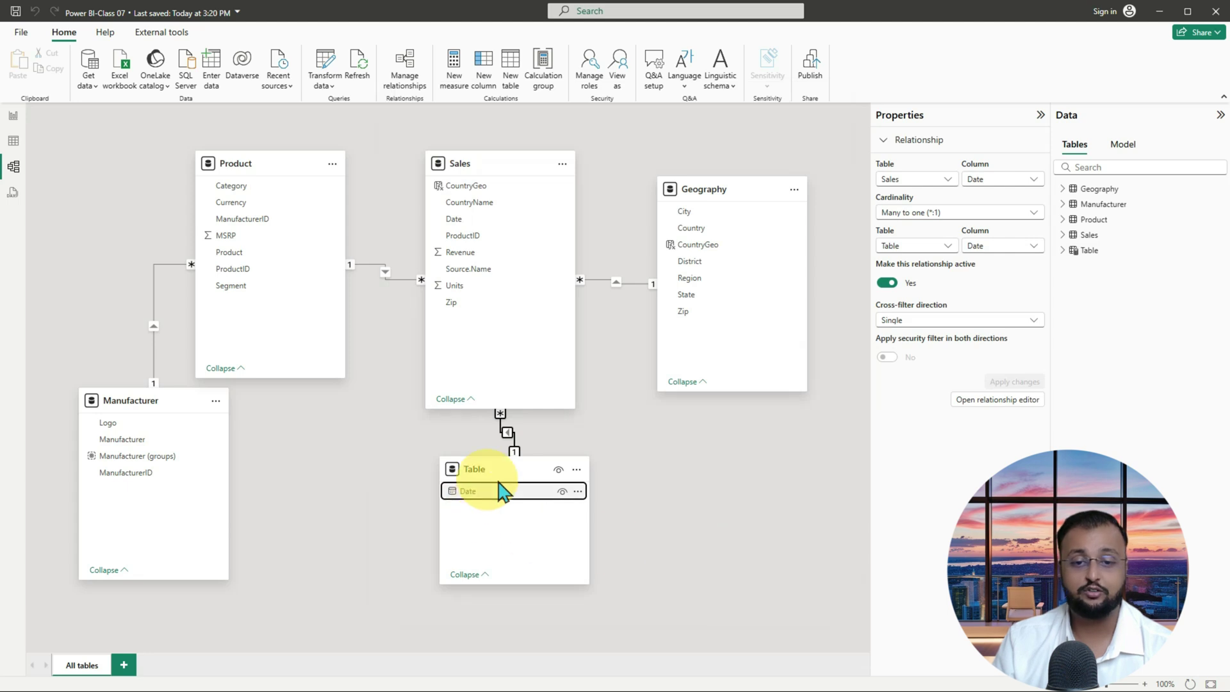
{"action": "left_click_drag", "start_coordinate": [544, 472], "coordinate": [528, 527]}
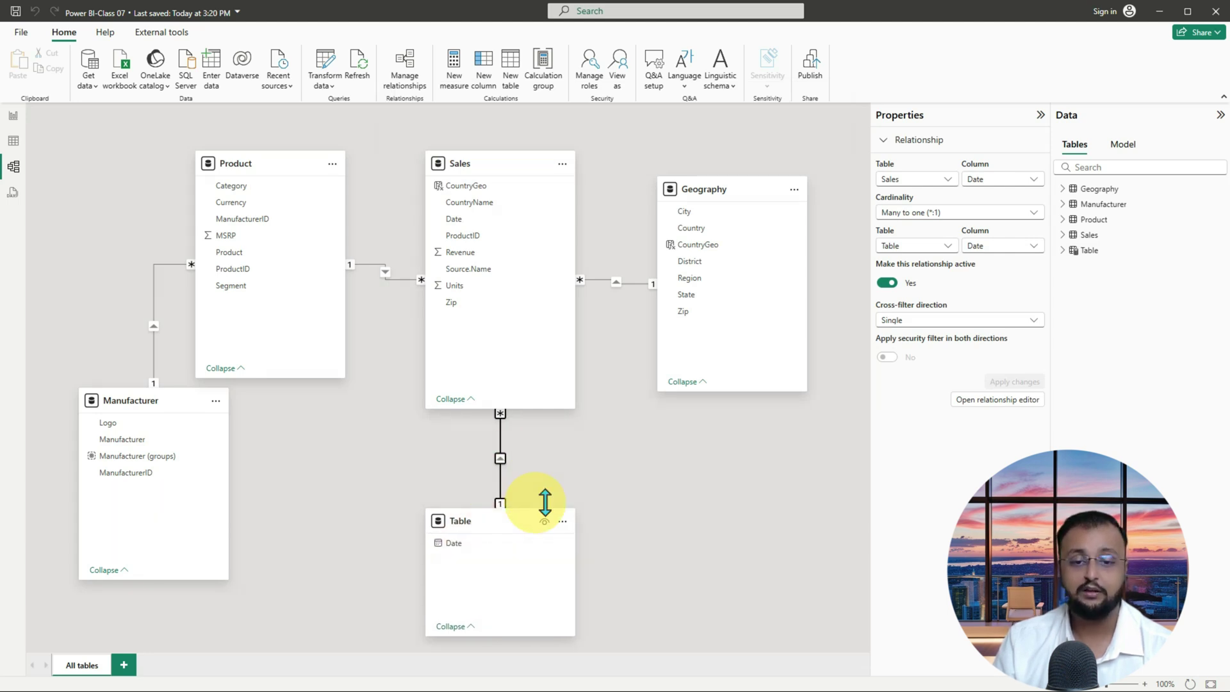
Step: Return to report Page 3 with its Sum of Revenue by Date bar chart
{"action": "left_click", "coordinate": [24, 124]}
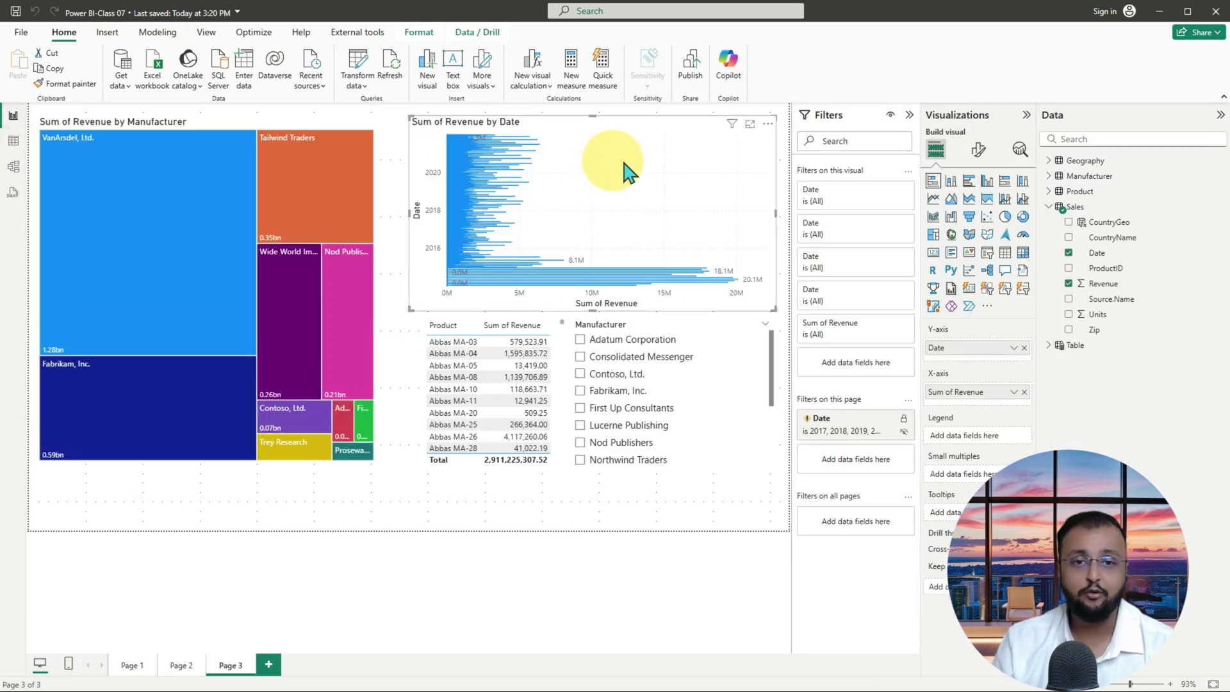
{"action": "mouse_move", "coordinate": [402, 107]}
{"action": "left_mouse_down"}
{"action": "mouse_move", "coordinate": [516, 200]}
{"action": "mouse_move", "coordinate": [789, 319]}
{"action": "left_mouse_up"}
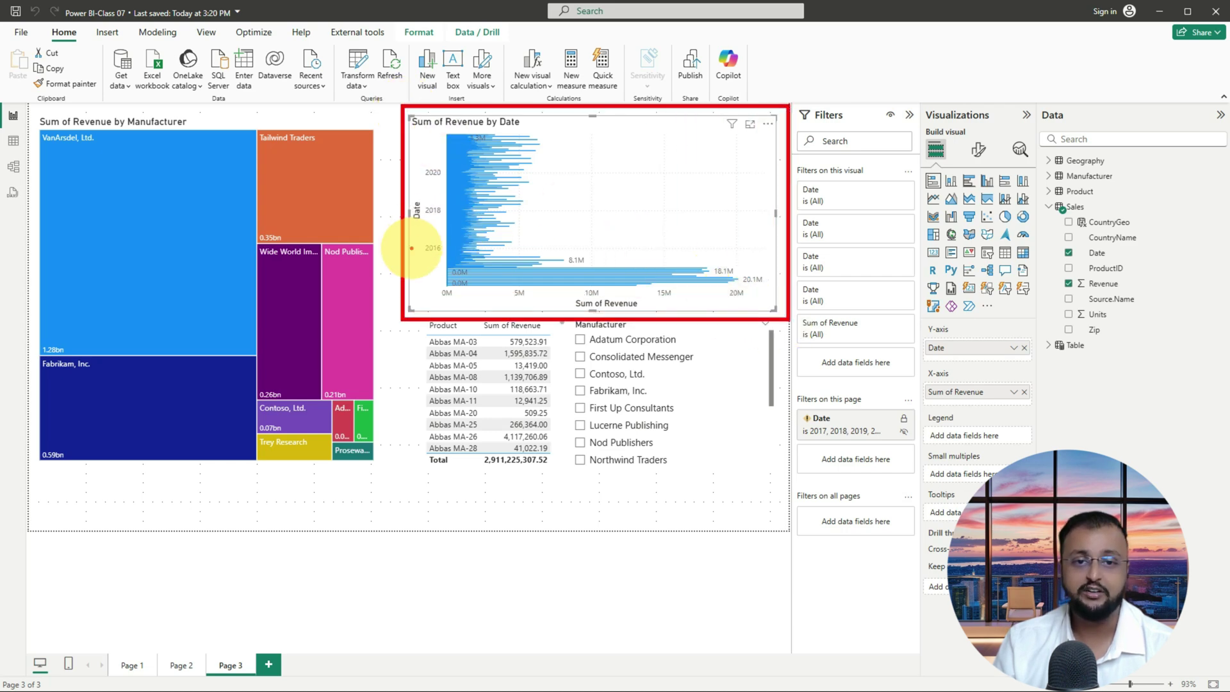
{"action": "mouse_move", "coordinate": [647, 128]}
{"action": "left_mouse_down"}
{"action": "mouse_move", "coordinate": [672, 170]}
{"action": "mouse_move", "coordinate": [629, 239]}
{"action": "left_mouse_up"}
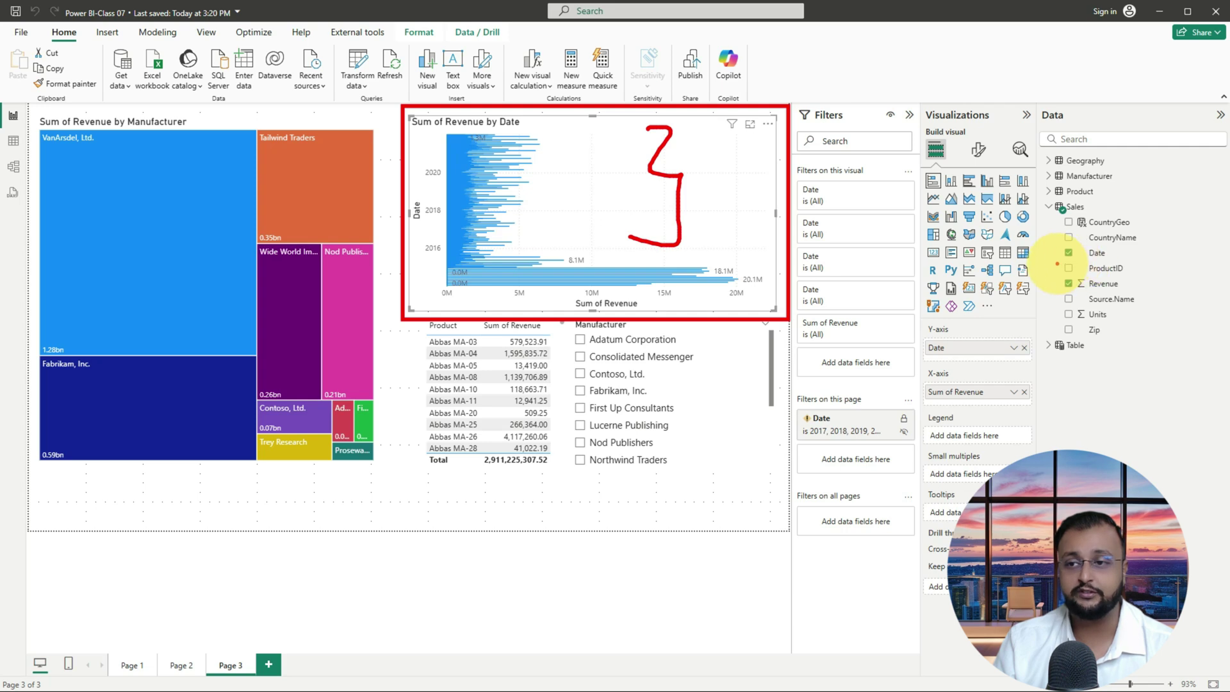
{"action": "mouse_move", "coordinate": [1058, 264]}
{"action": "left_mouse_down"}
{"action": "mouse_move", "coordinate": [1125, 250]}
{"action": "mouse_move", "coordinate": [1063, 260]}
{"action": "mouse_move", "coordinate": [1051, 246]}
{"action": "left_mouse_up"}
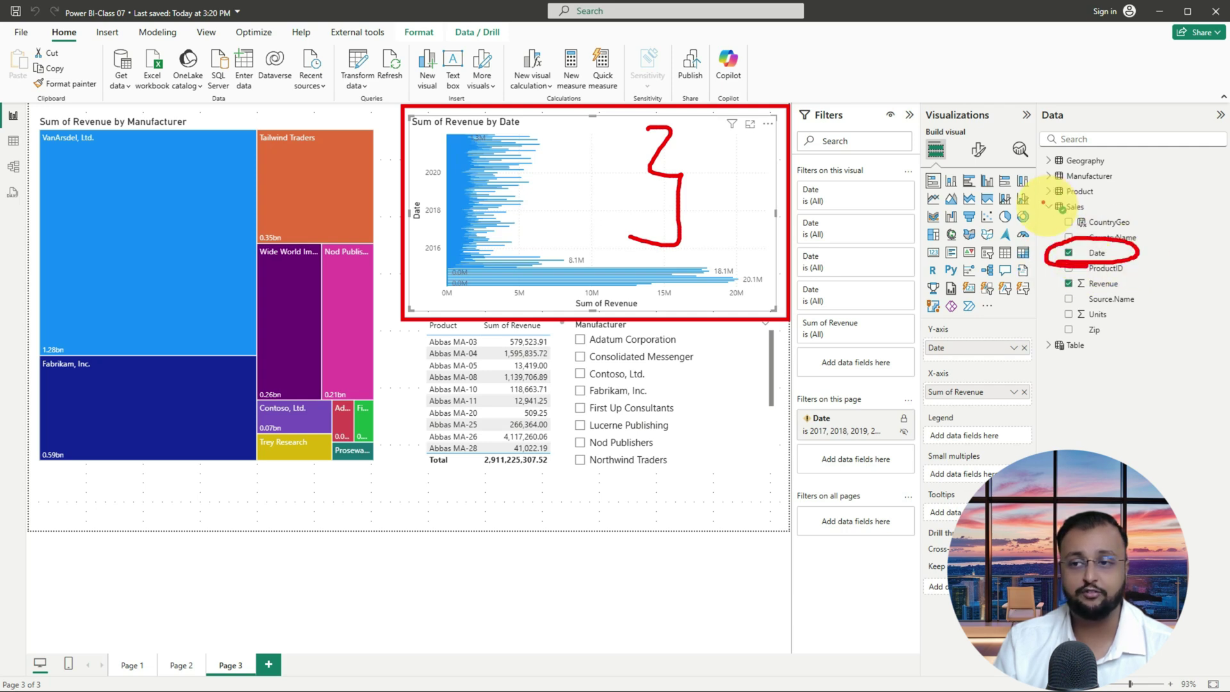
{"action": "mouse_move", "coordinate": [1036, 192]}
{"action": "left_mouse_down"}
{"action": "mouse_move", "coordinate": [1150, 193]}
{"action": "mouse_move", "coordinate": [1160, 346]}
{"action": "mouse_move", "coordinate": [1044, 348]}
{"action": "mouse_move", "coordinate": [1039, 187]}
{"action": "left_mouse_up"}
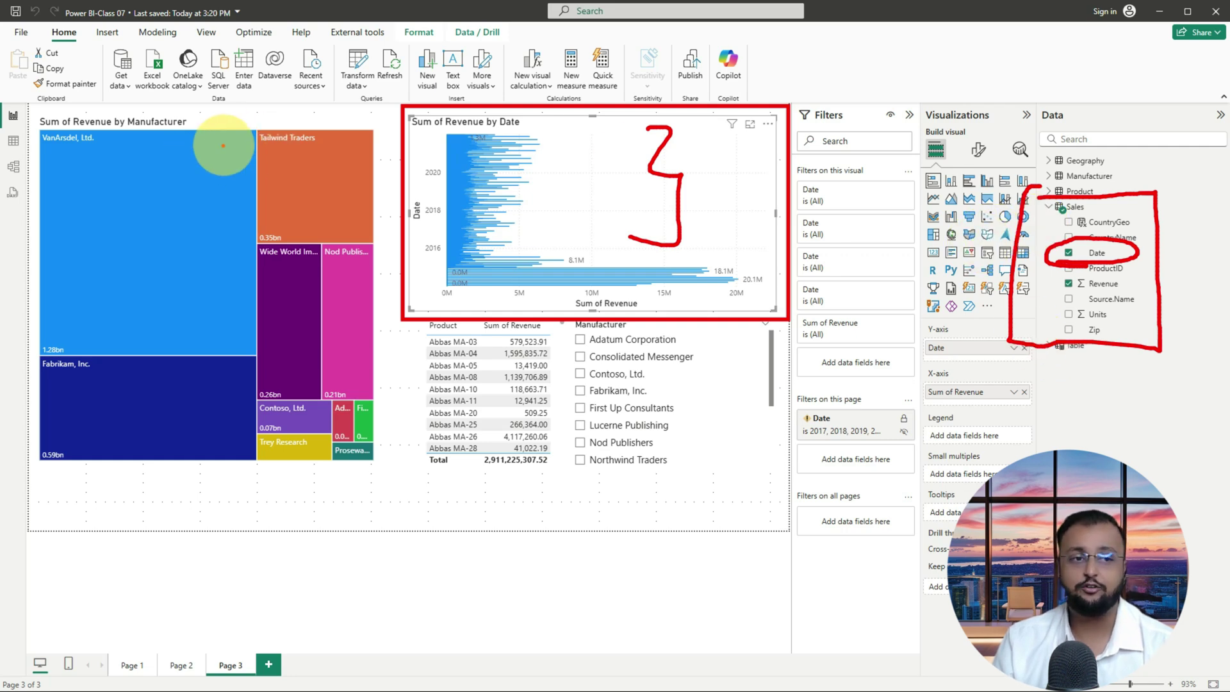
{"action": "key", "text": "Escape"}
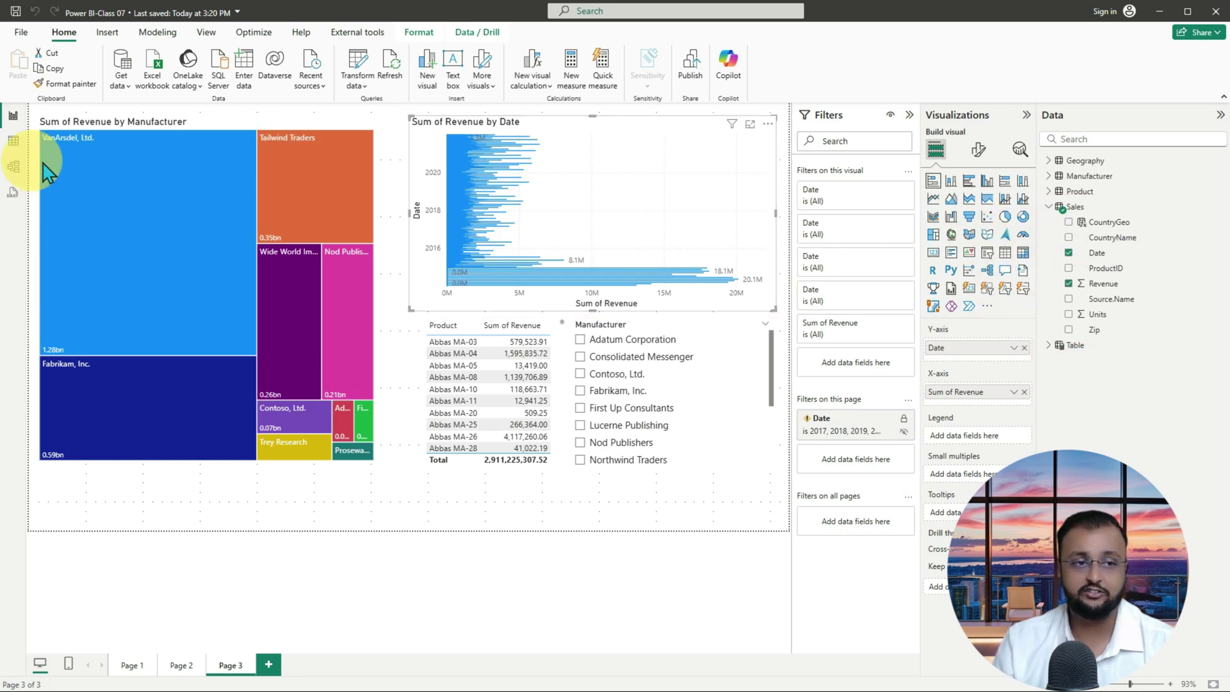
{"action": "left_click", "coordinate": [12, 166]}
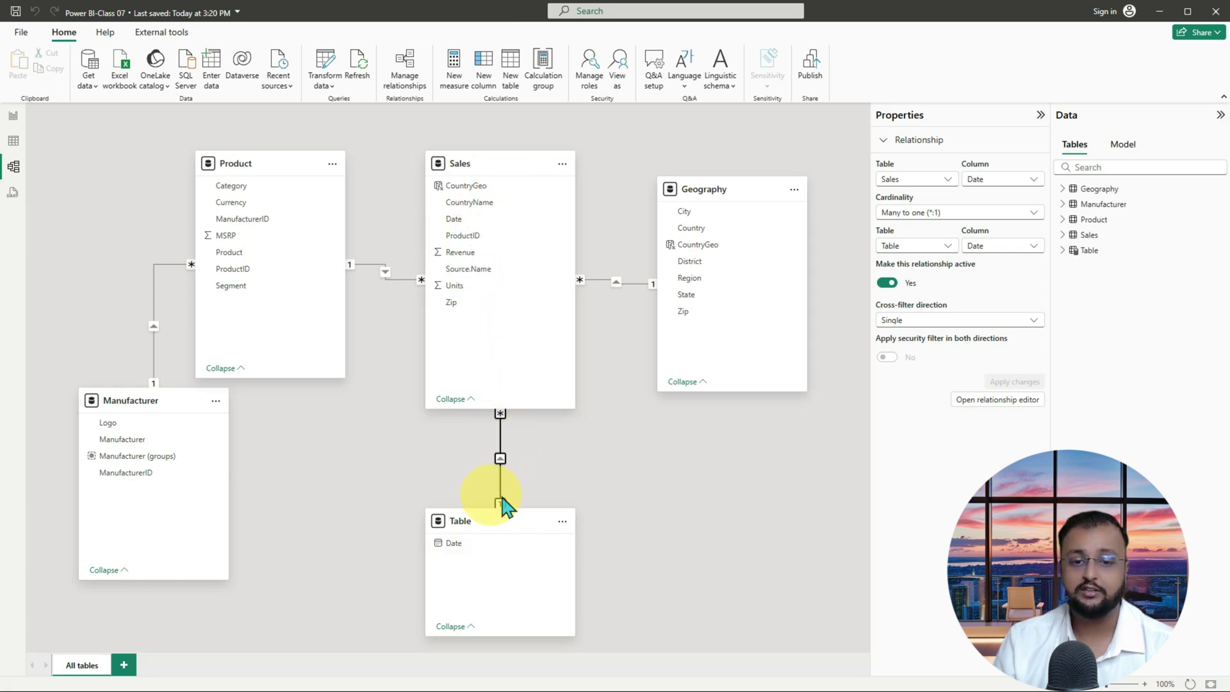
{"action": "left_click", "coordinate": [474, 546]}
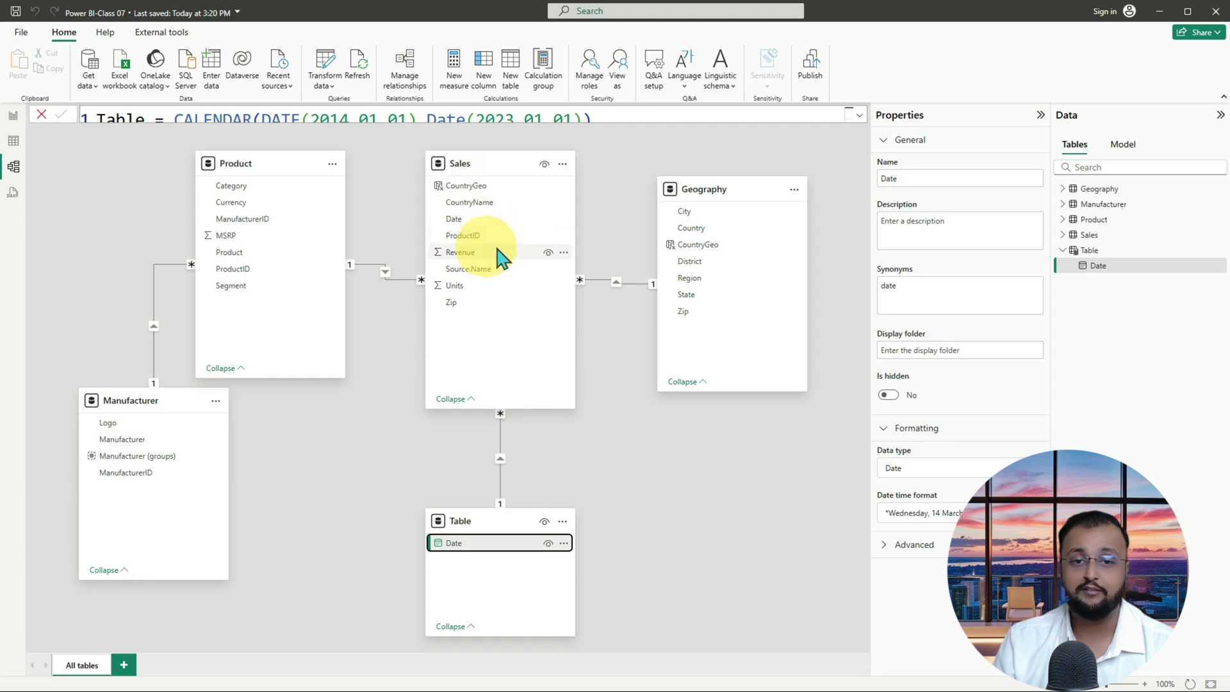
{"action": "left_click", "coordinate": [502, 459]}
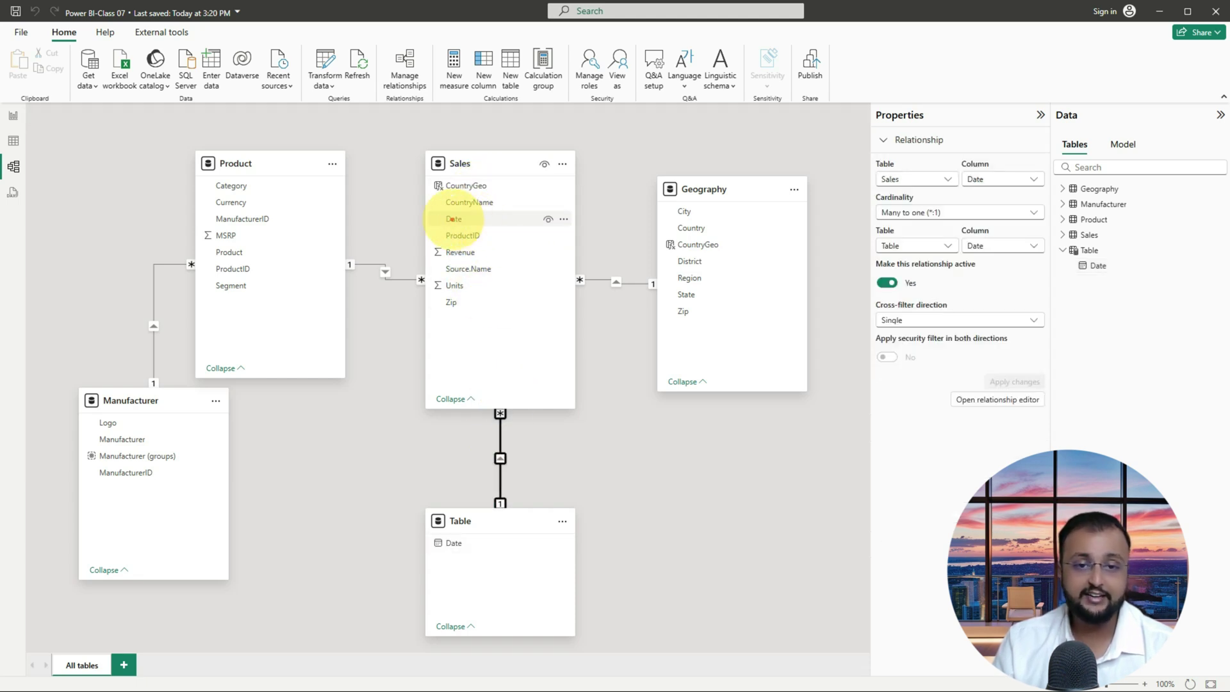
{"action": "mouse_move", "coordinate": [451, 218]}
{"action": "left_mouse_down"}
{"action": "mouse_move", "coordinate": [449, 232]}
{"action": "mouse_move", "coordinate": [442, 210]}
{"action": "mouse_move", "coordinate": [451, 232]}
{"action": "mouse_move", "coordinate": [441, 251]}
{"action": "mouse_move", "coordinate": [456, 234]}
{"action": "left_mouse_up"}
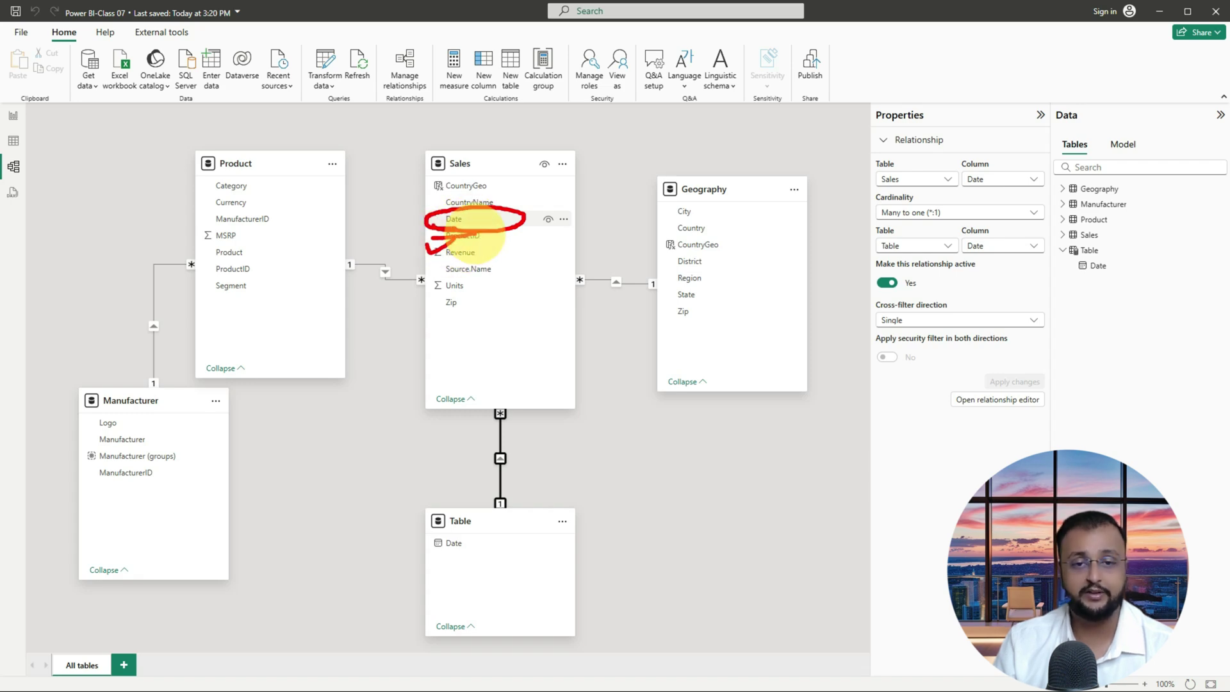
{"action": "left_click", "coordinate": [13, 116]}
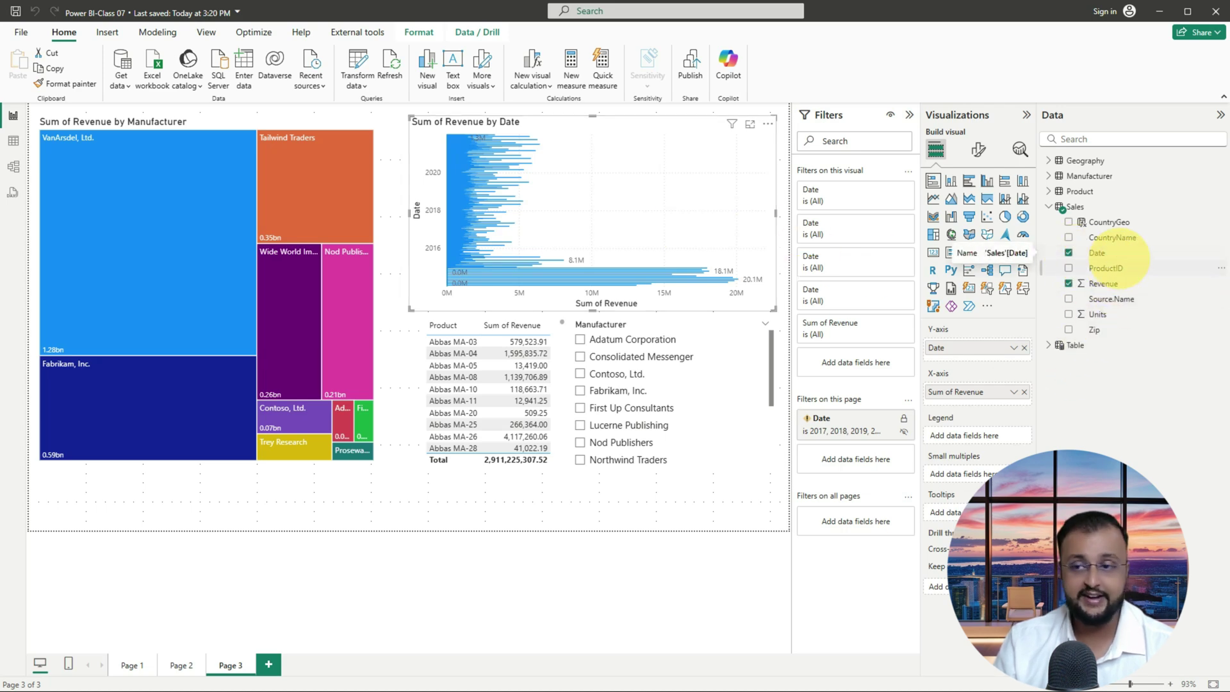
Step: In the Data pane, expand Table and its Date field to reveal Date Hierarchy
{"action": "mouse_move", "coordinate": [1122, 245]}
{"action": "left_mouse_down"}
{"action": "mouse_move", "coordinate": [1126, 255]}
{"action": "mouse_move", "coordinate": [1066, 255]}
{"action": "left_mouse_up"}
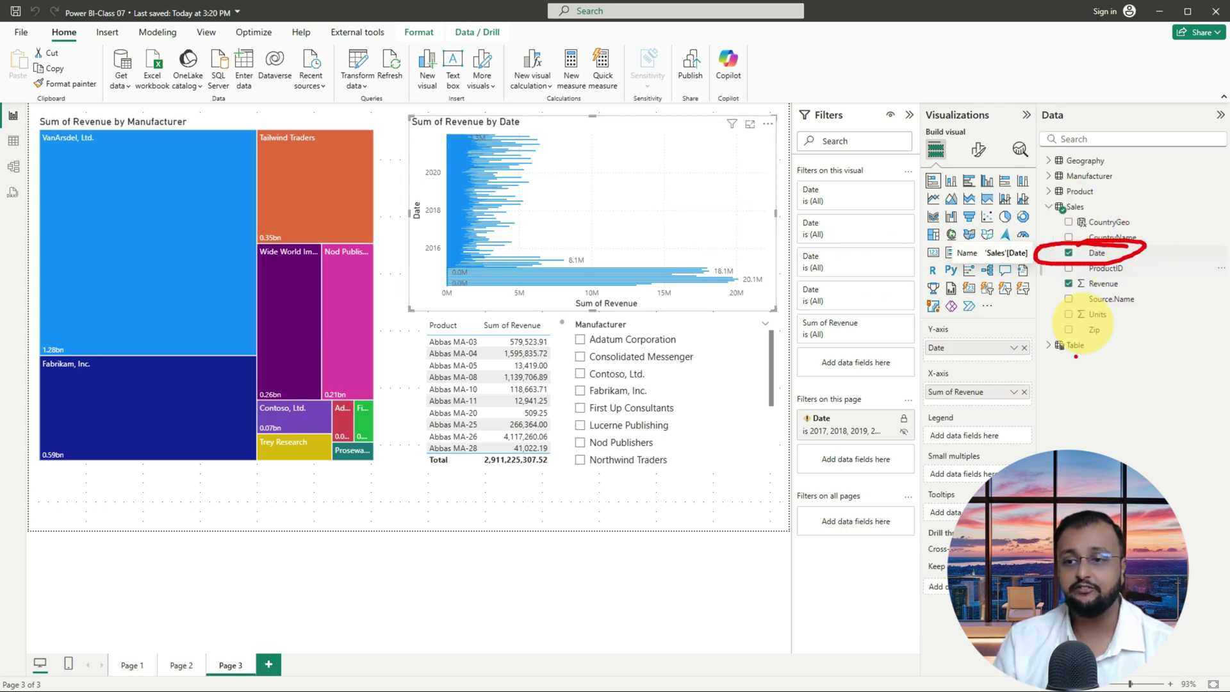
{"action": "left_click", "coordinate": [1073, 344]}
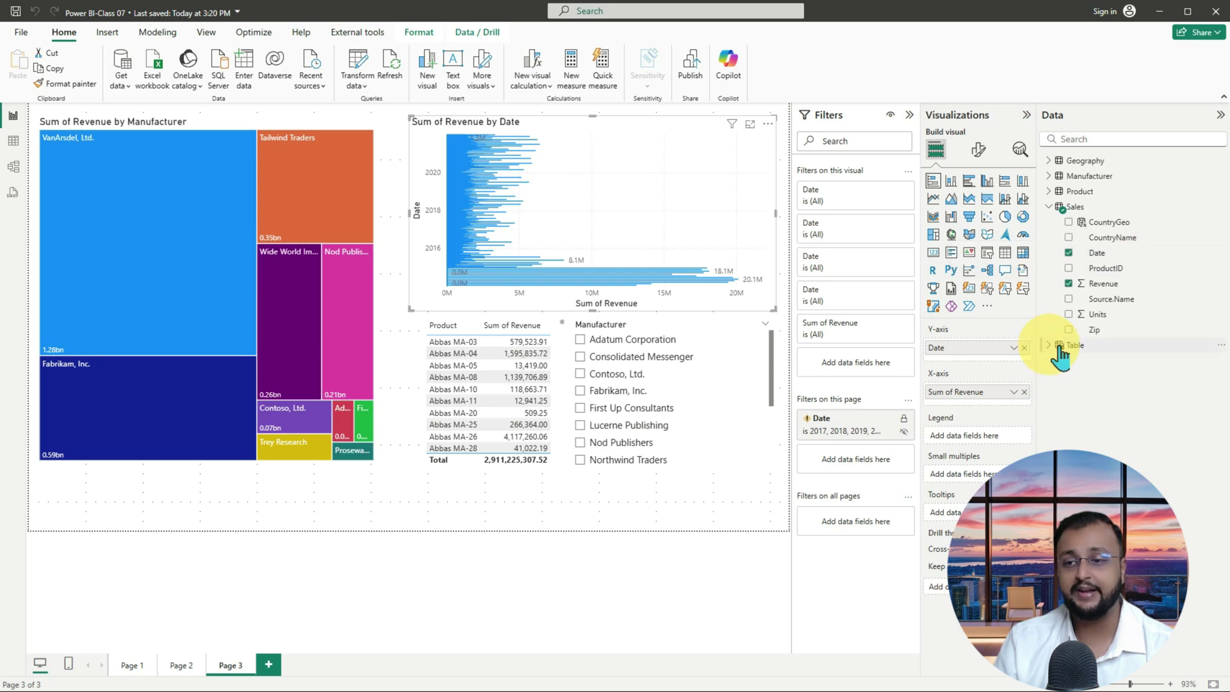
{"action": "left_click", "coordinate": [1057, 360]}
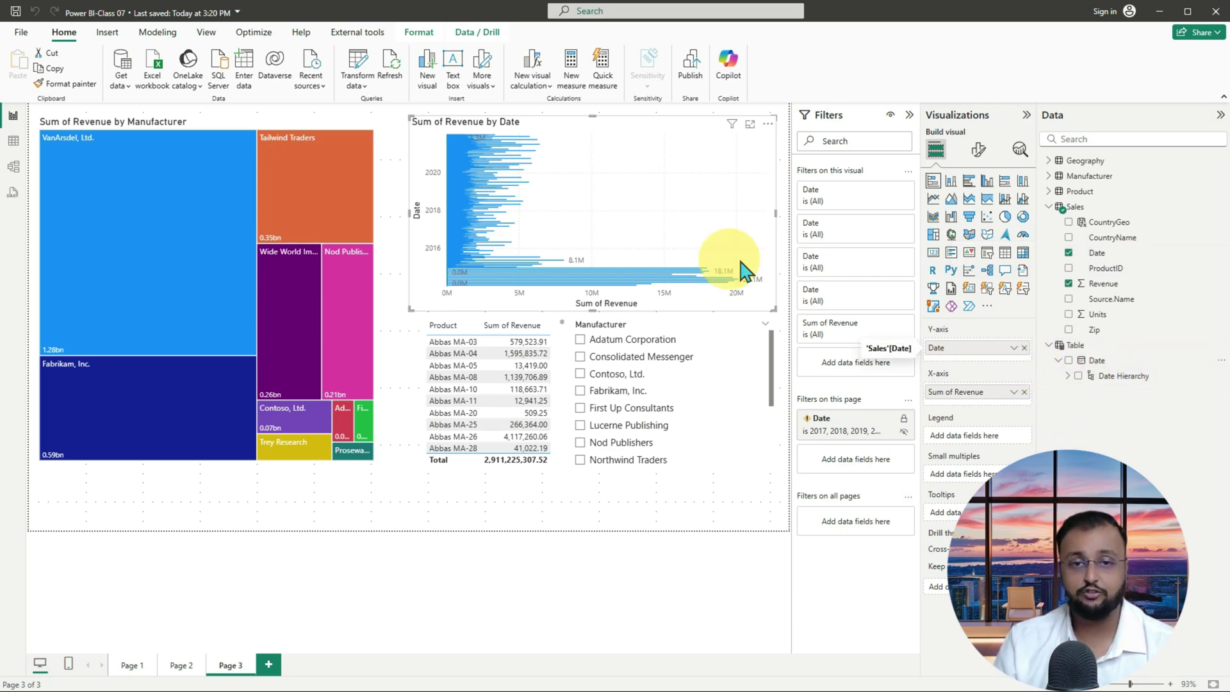
{"action": "left_click_drag", "start_coordinate": [398, 104], "coordinate": [786, 313]}
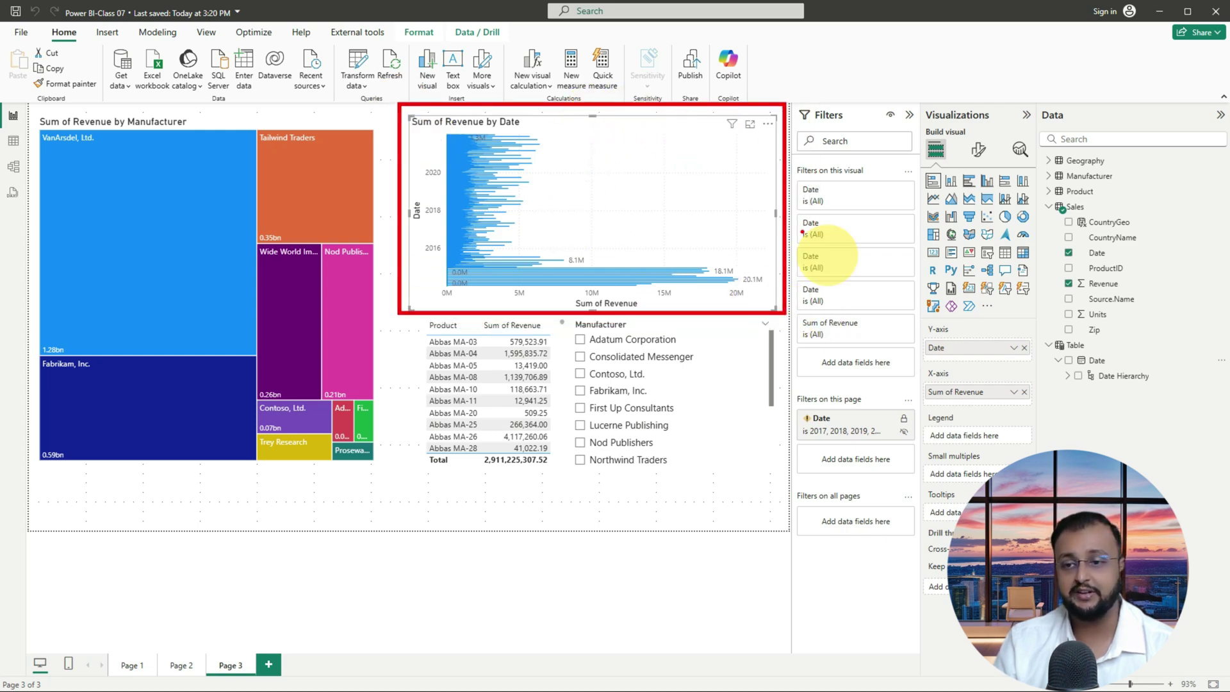
{"action": "mouse_move", "coordinate": [922, 356]}
{"action": "left_mouse_down"}
{"action": "mouse_move", "coordinate": [1001, 362]}
{"action": "mouse_move", "coordinate": [957, 302]}
{"action": "mouse_move", "coordinate": [996, 380]}
{"action": "left_mouse_up"}
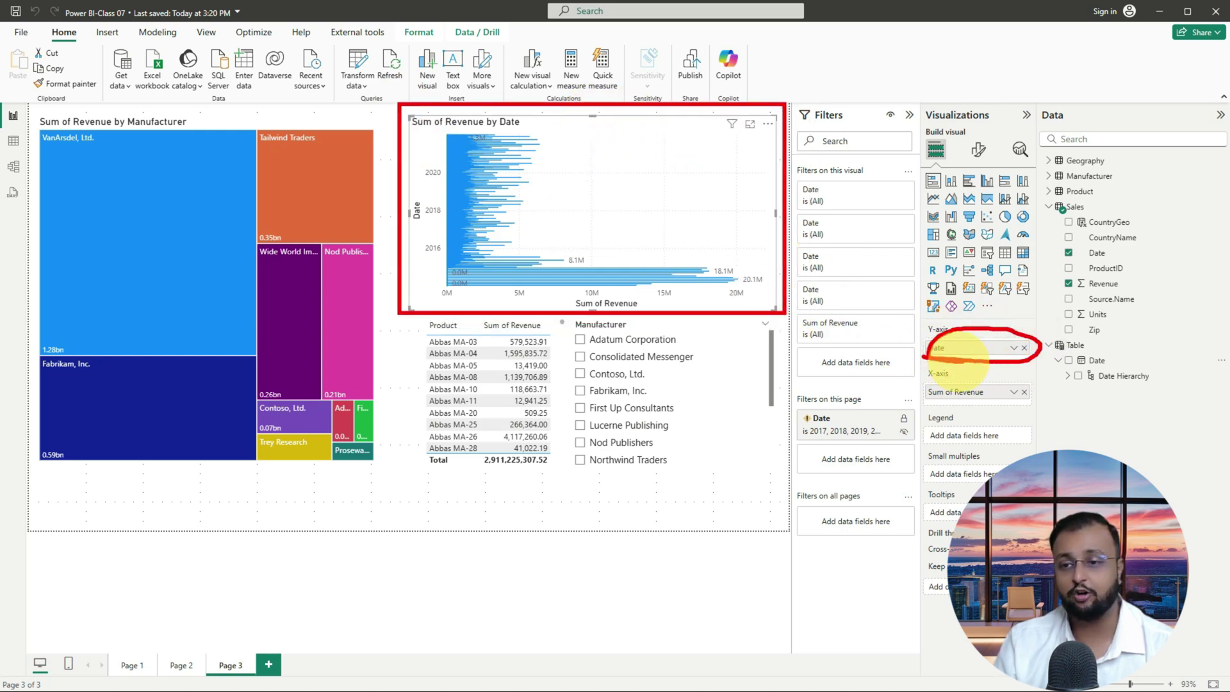
Step: Replace Sales' Date on the Y-axis with Table's Date hierarchy and enter focus mode
{"action": "left_click", "coordinate": [1025, 347]}
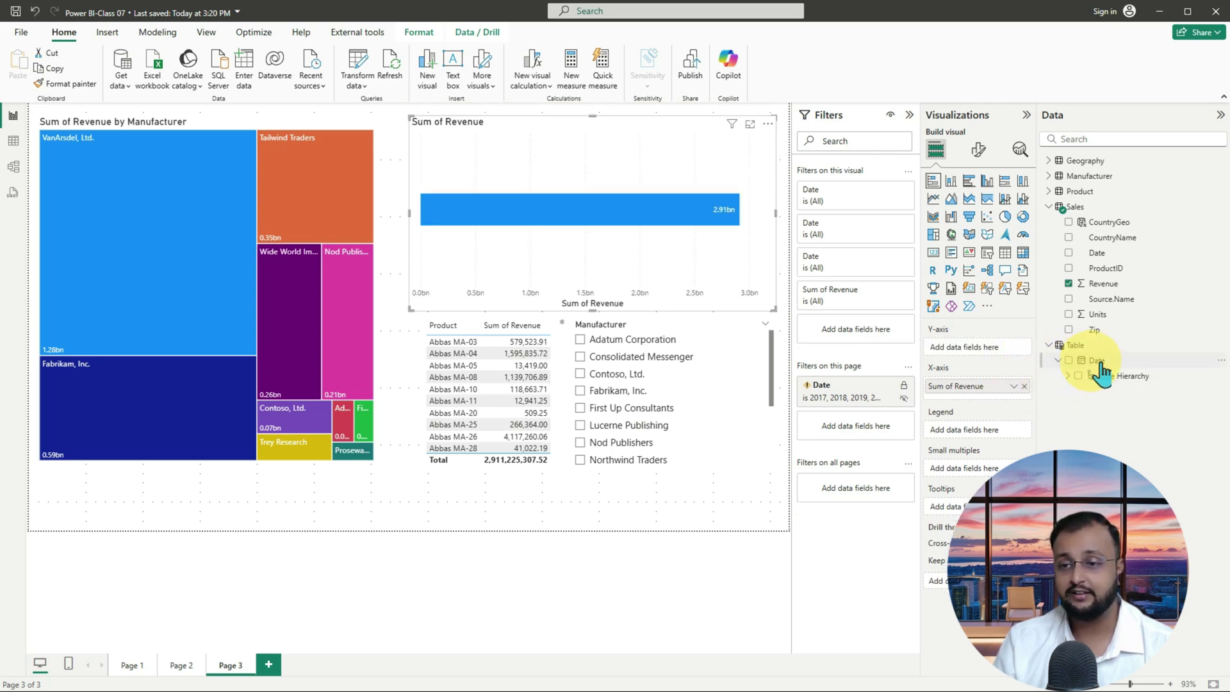
{"action": "left_click_drag", "start_coordinate": [1098, 363], "coordinate": [997, 350]}
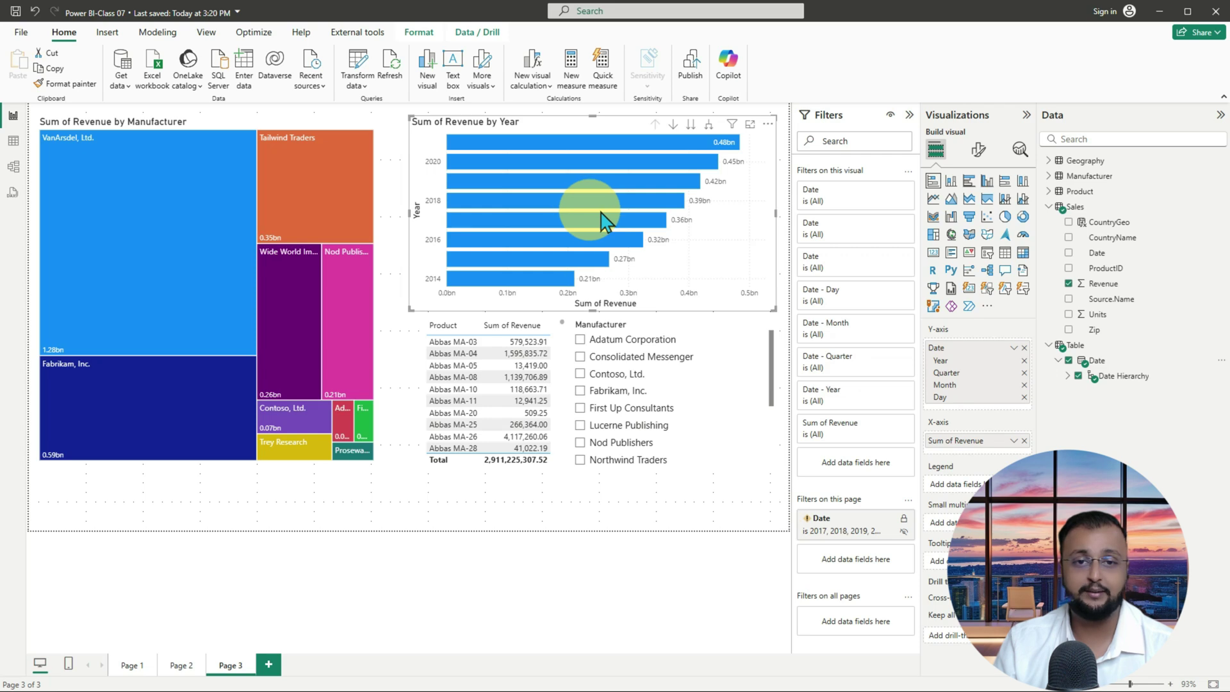
{"action": "left_click", "coordinate": [751, 124]}
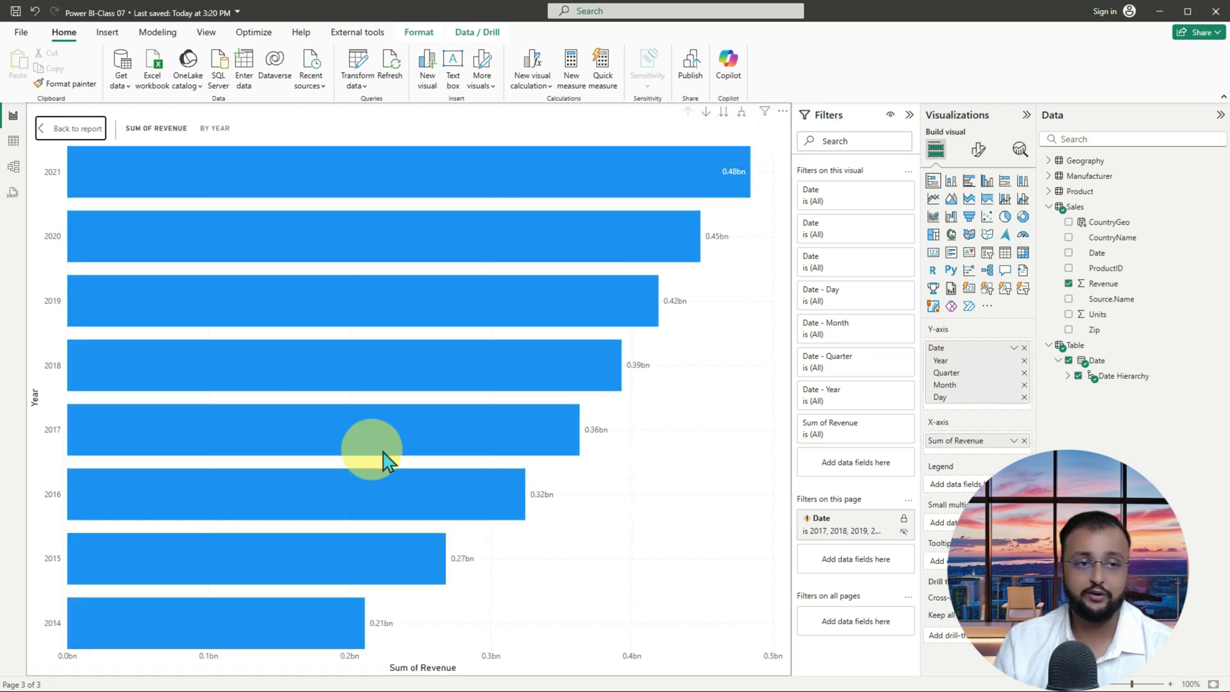
Step: Highlight the 2021 bar, then clear the highlight
{"action": "left_click", "coordinate": [442, 181]}
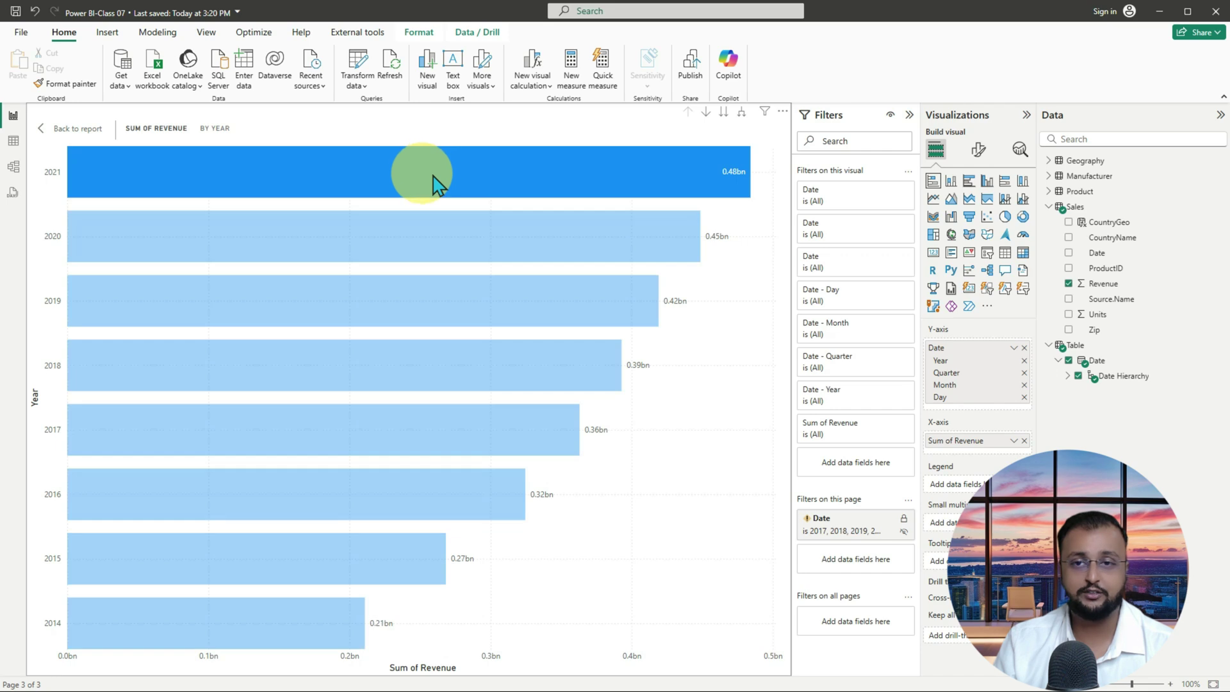
{"action": "left_click", "coordinate": [434, 185]}
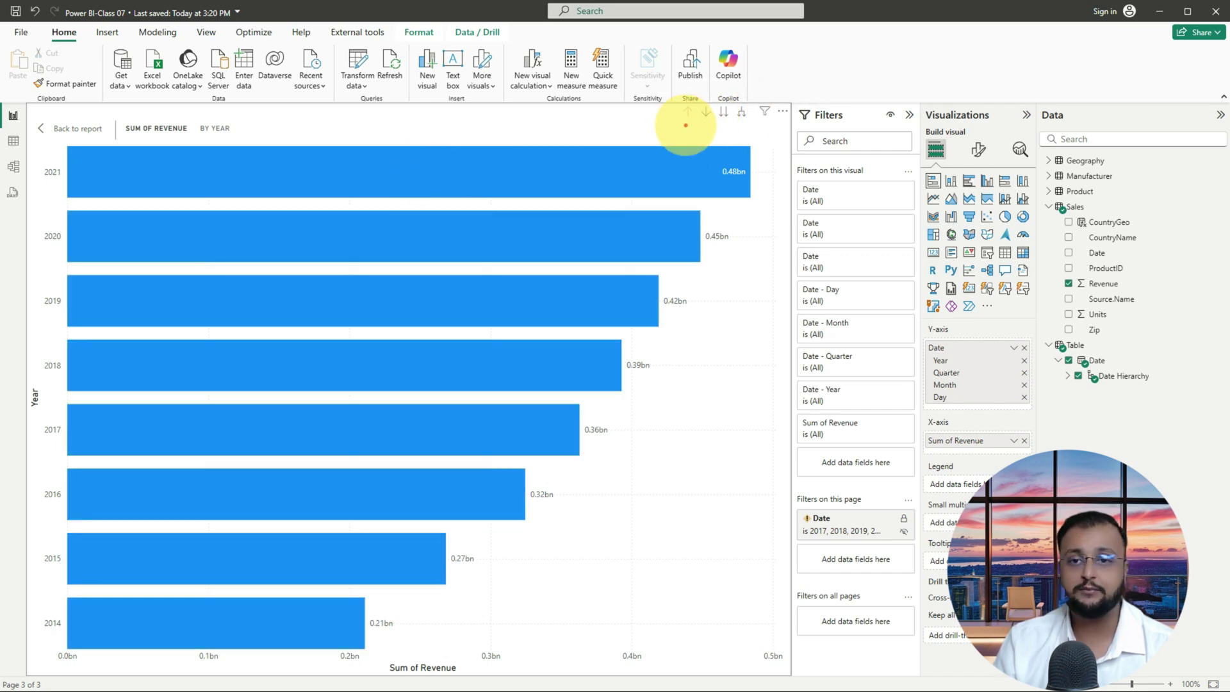
{"action": "left_click_drag", "start_coordinate": [676, 98], "coordinate": [790, 129]}
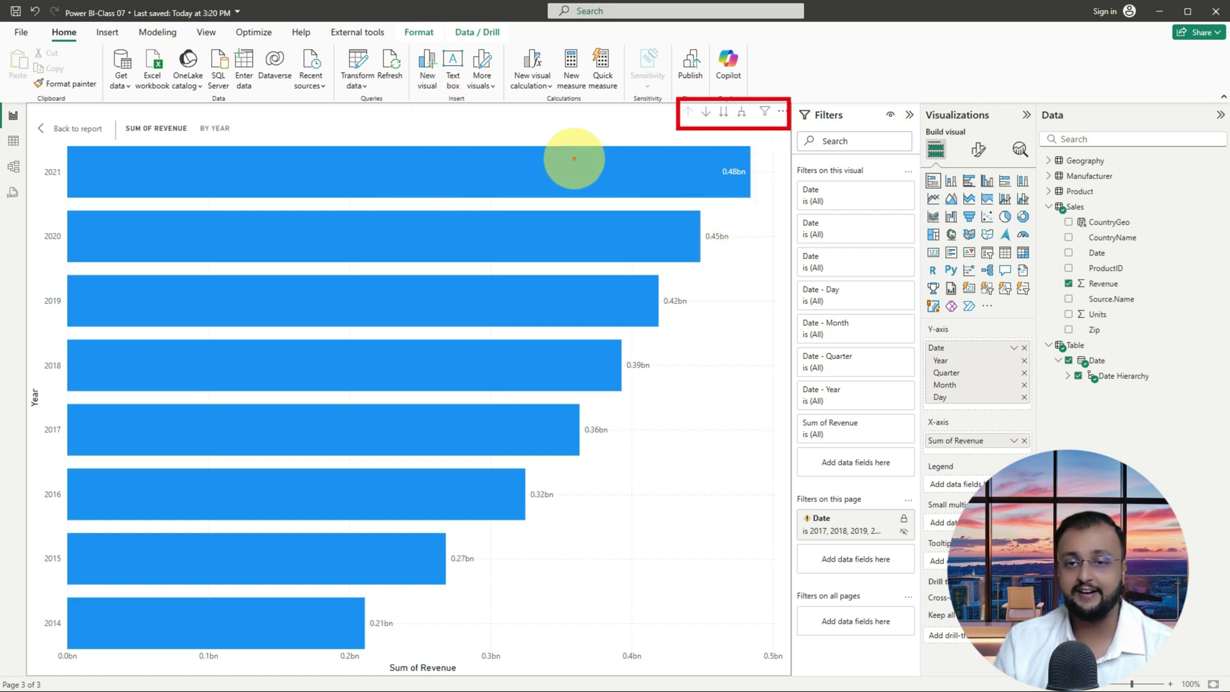
{"action": "left_click_drag", "start_coordinate": [696, 127], "coordinate": [696, 102]}
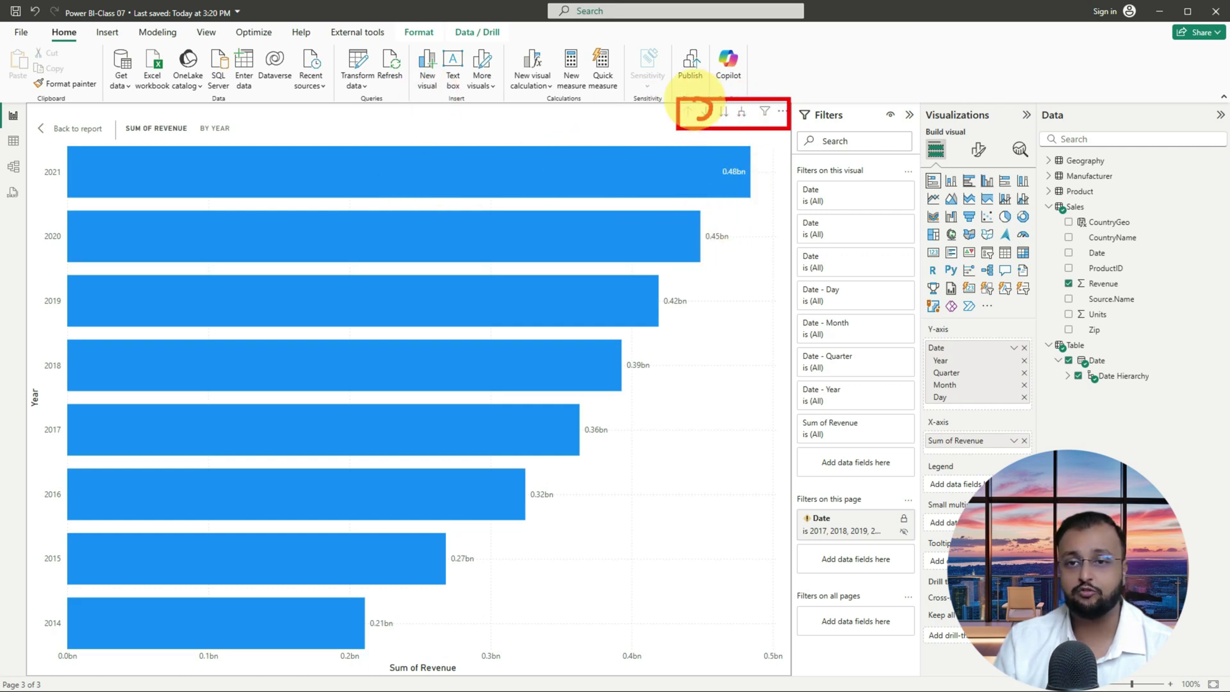
{"action": "key", "text": "Escape"}
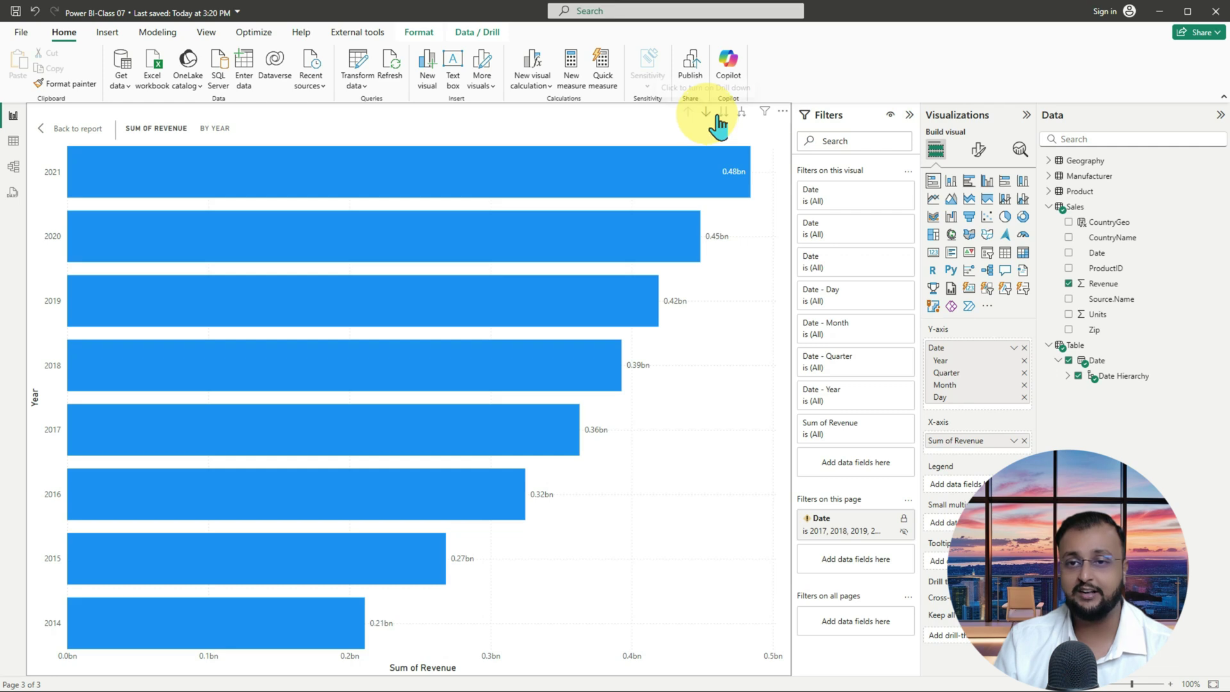
Step: With drill-down on, drill 2021 → Qtr 2 → May days, then go back to the report
{"action": "left_click", "coordinate": [706, 113]}
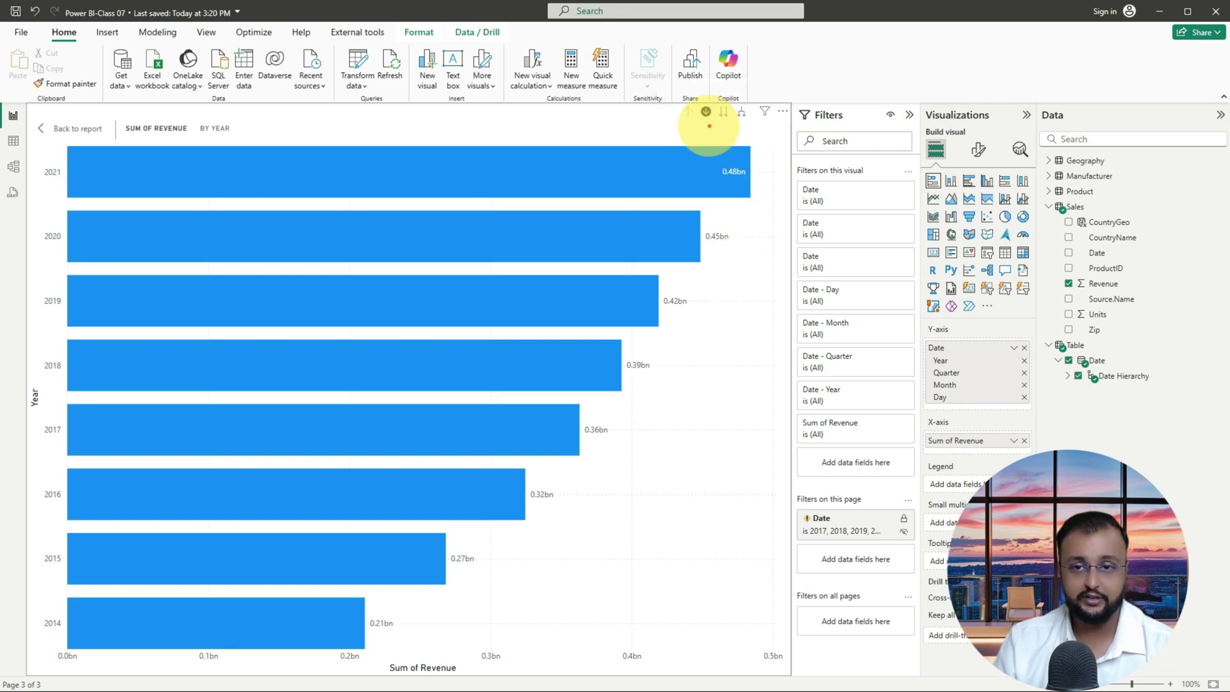
{"action": "left_click_drag", "start_coordinate": [686, 160], "coordinate": [705, 122]}
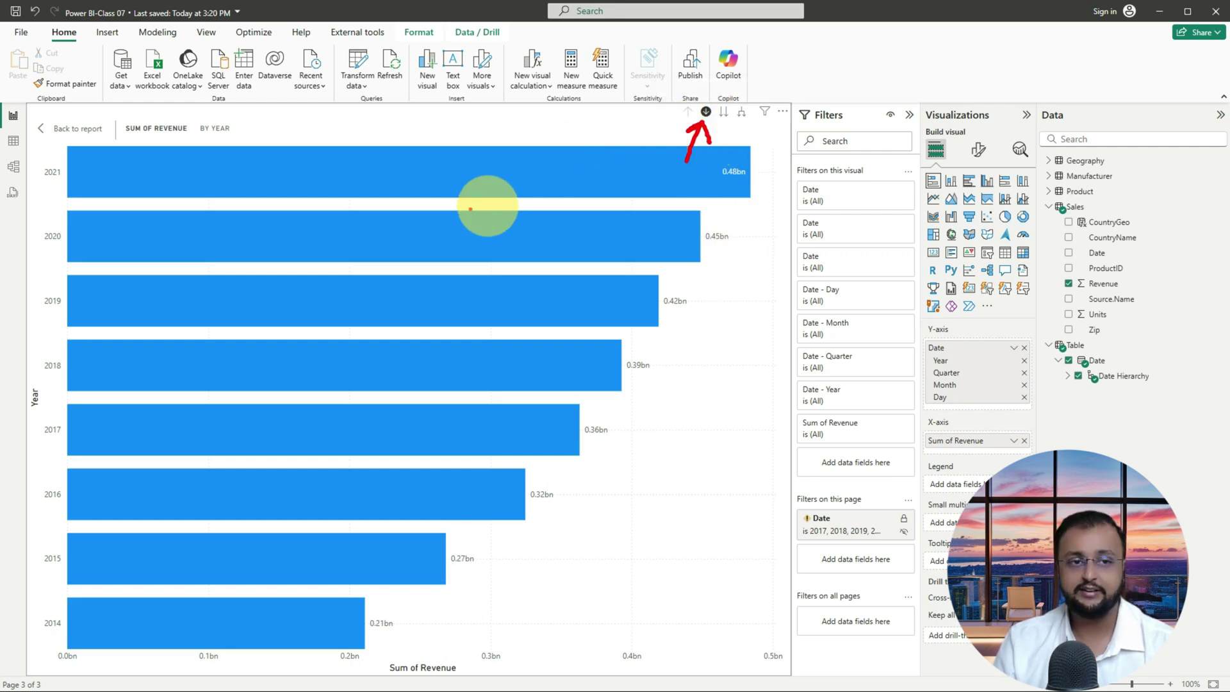
{"action": "left_click", "coordinate": [536, 183]}
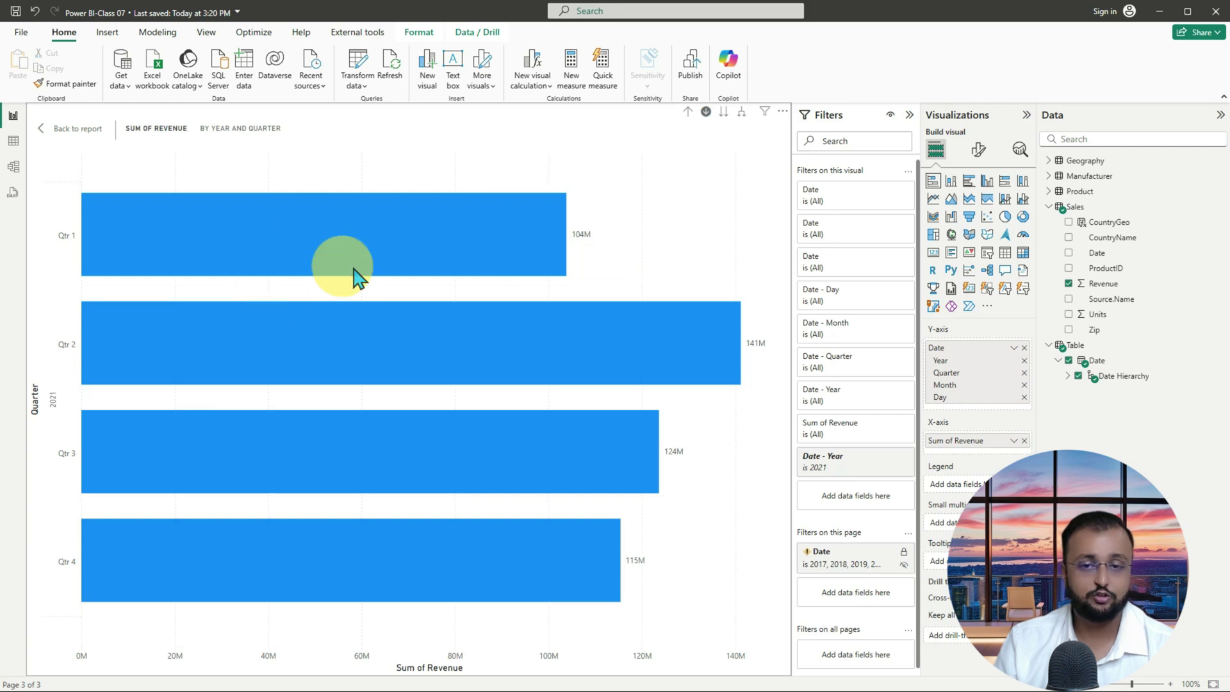
{"action": "left_click", "coordinate": [351, 358]}
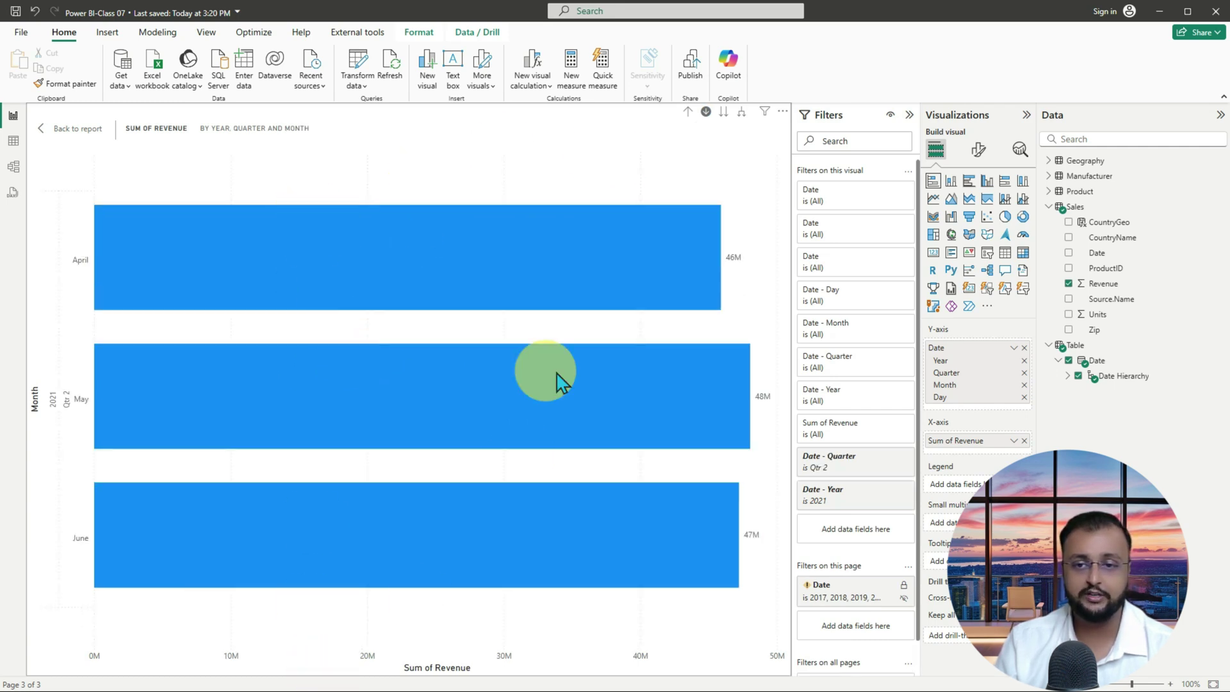
{"action": "left_click", "coordinate": [281, 398]}
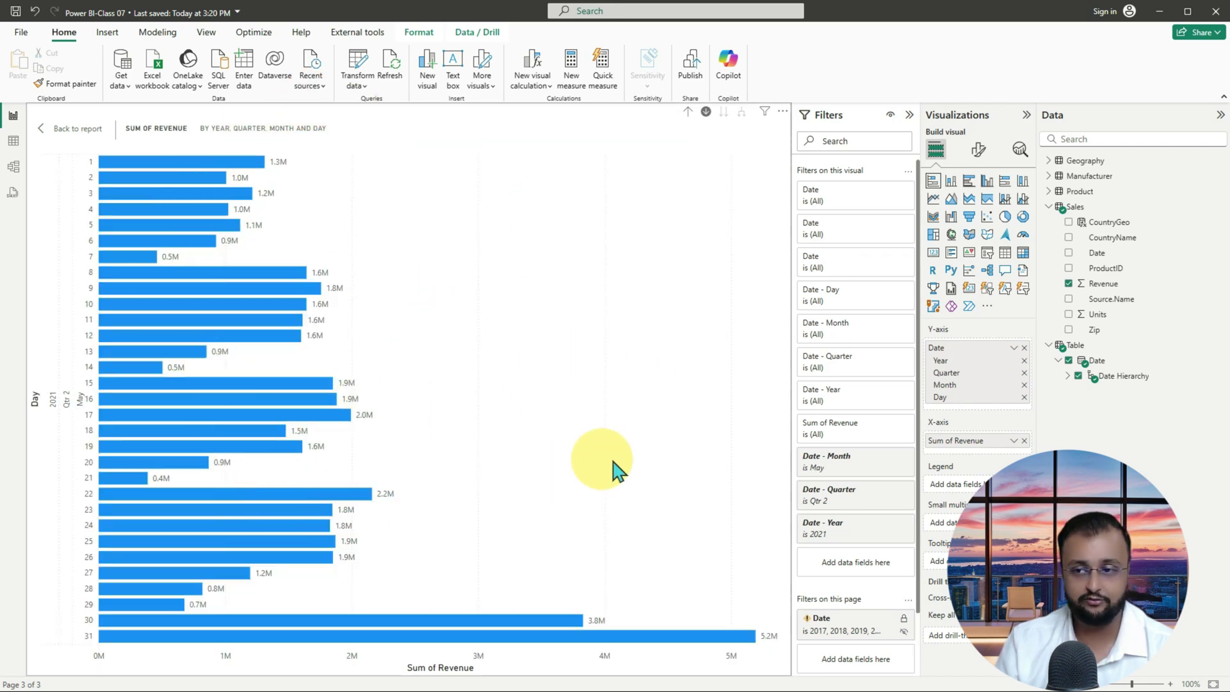
{"action": "left_click", "coordinate": [71, 128]}
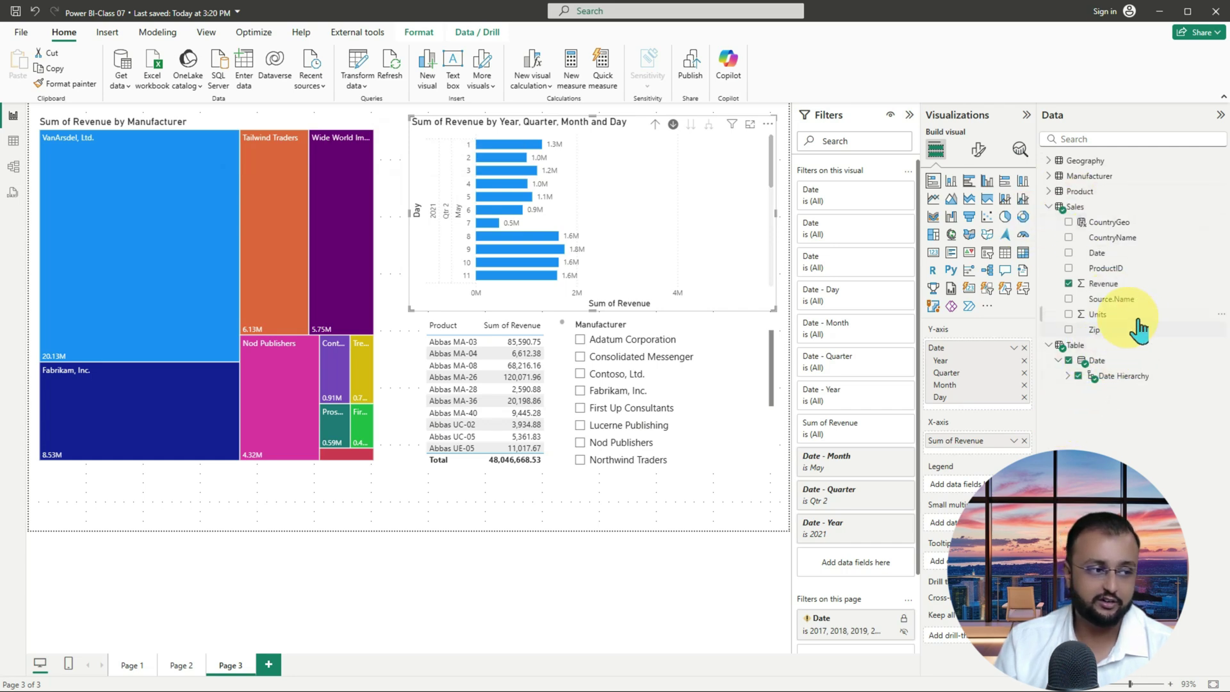
Step: Change the calculated table's name in its CALENDAR formula from 'Table' to 'Date' and commit
{"action": "left_click", "coordinate": [1103, 347]}
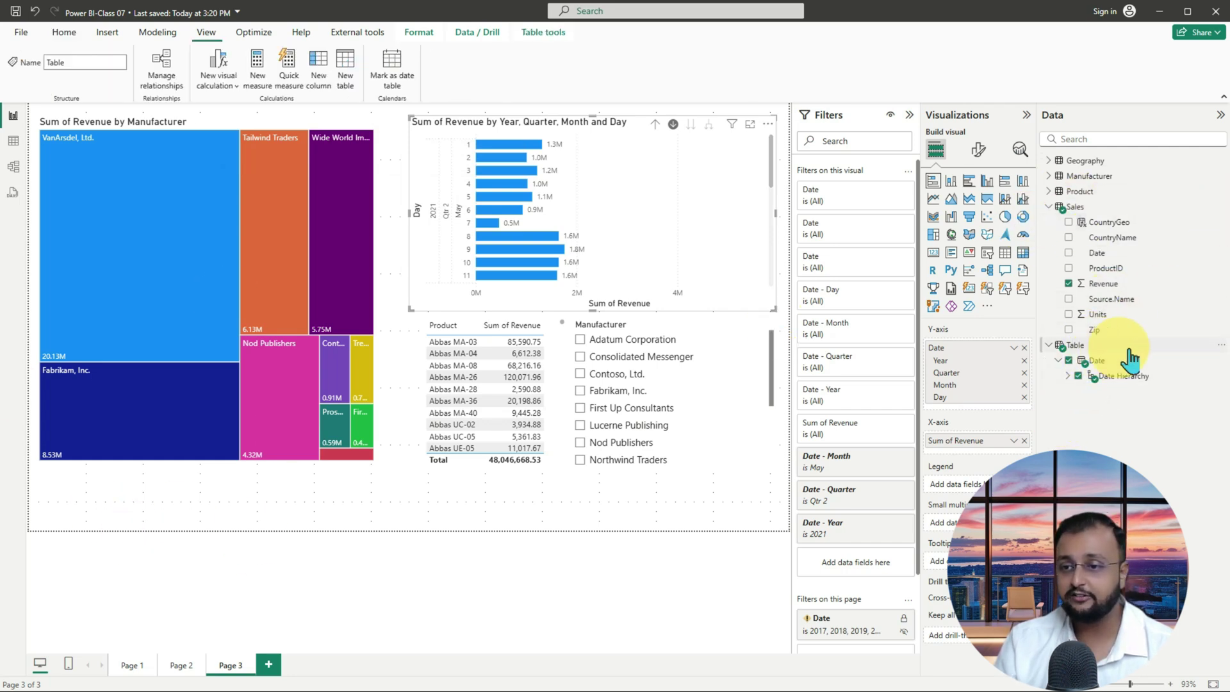
{"action": "double_click", "coordinate": [102, 113]}
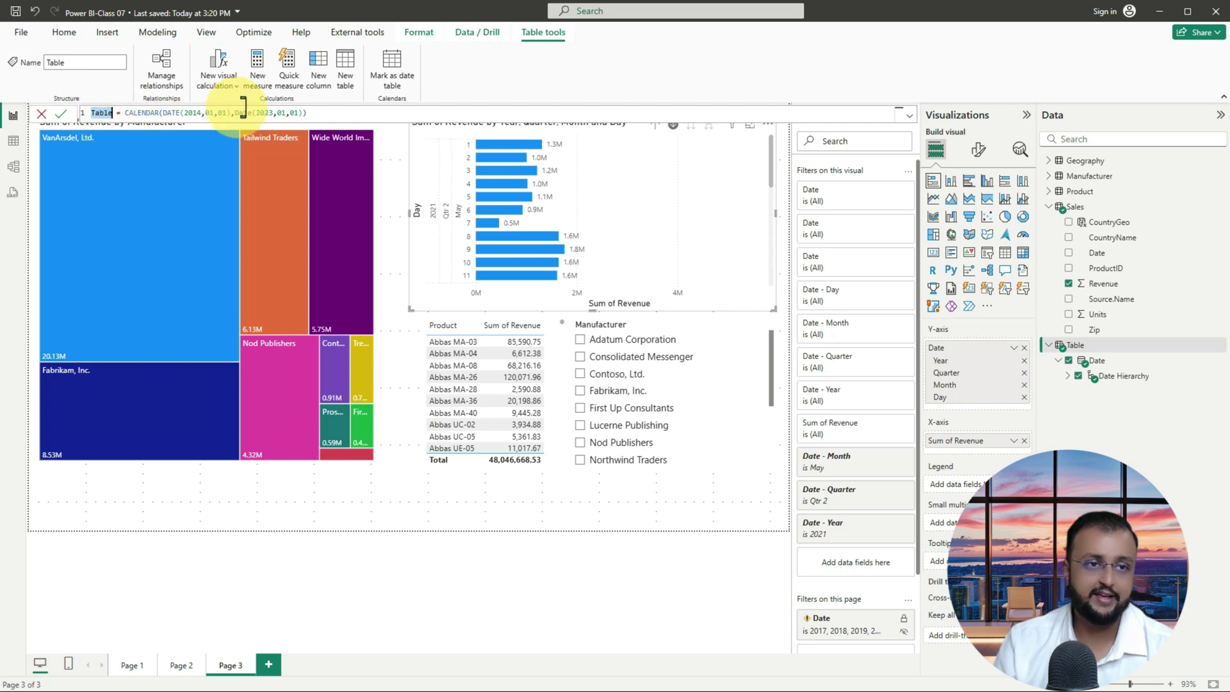
{"action": "type", "text": "Da"}
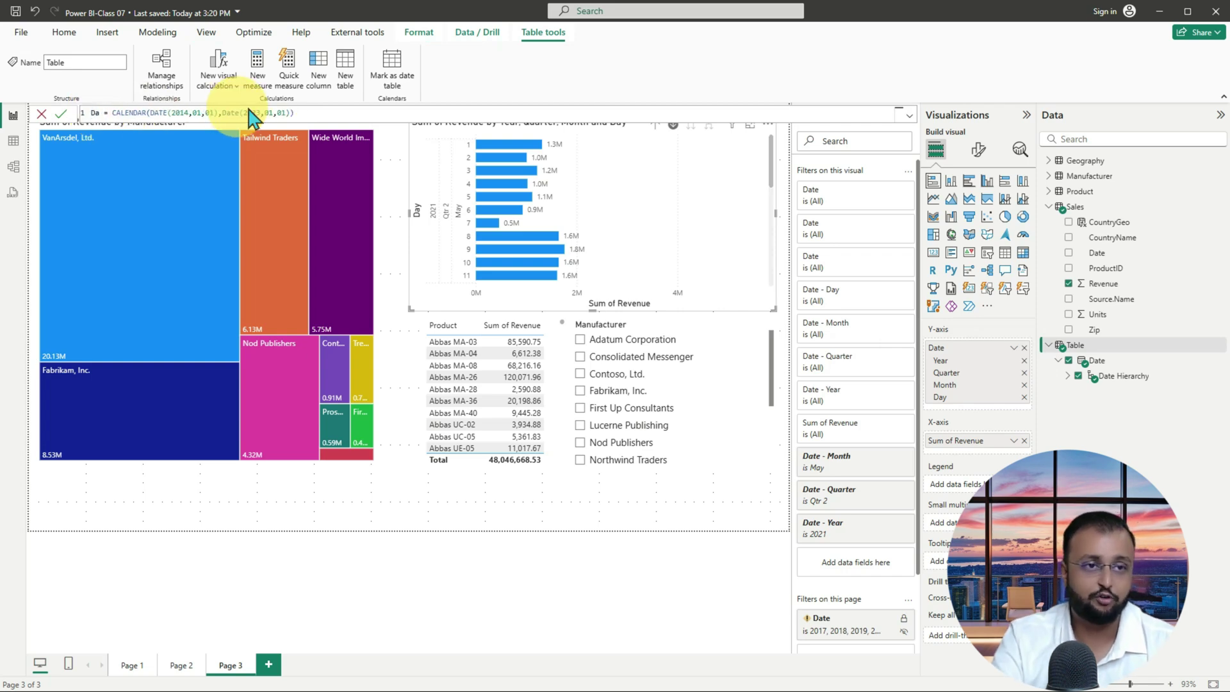
{"action": "type", "text": "te"}
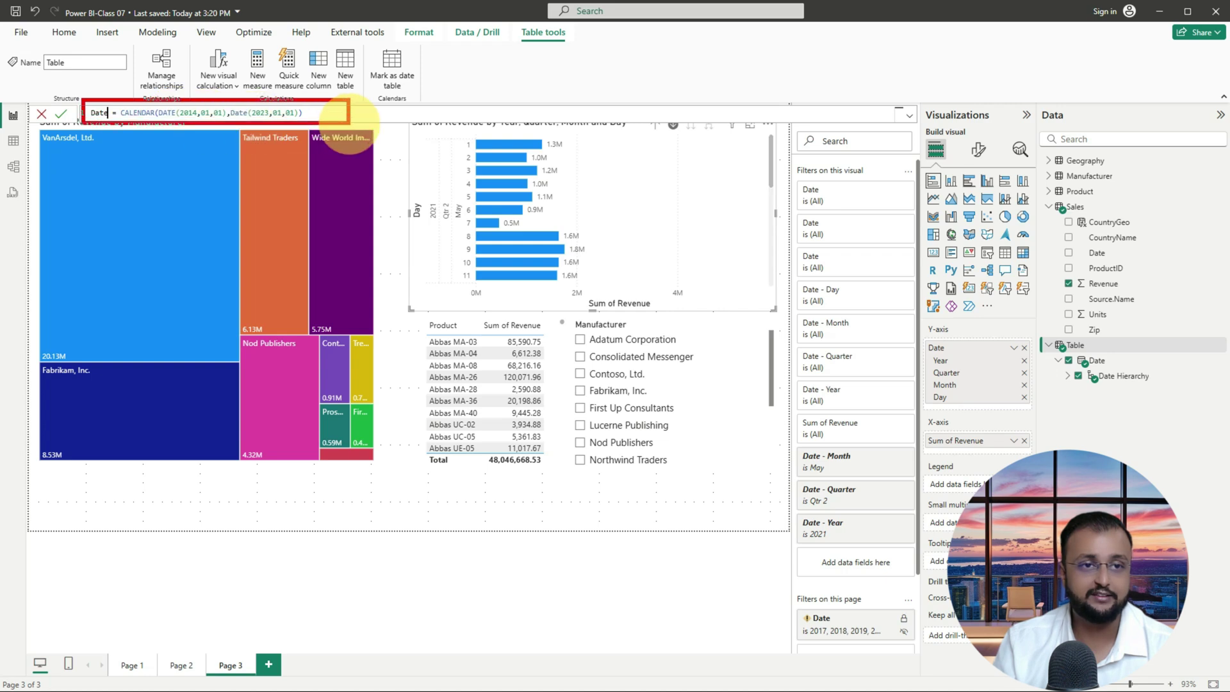
{"action": "left_click", "coordinate": [60, 114]}
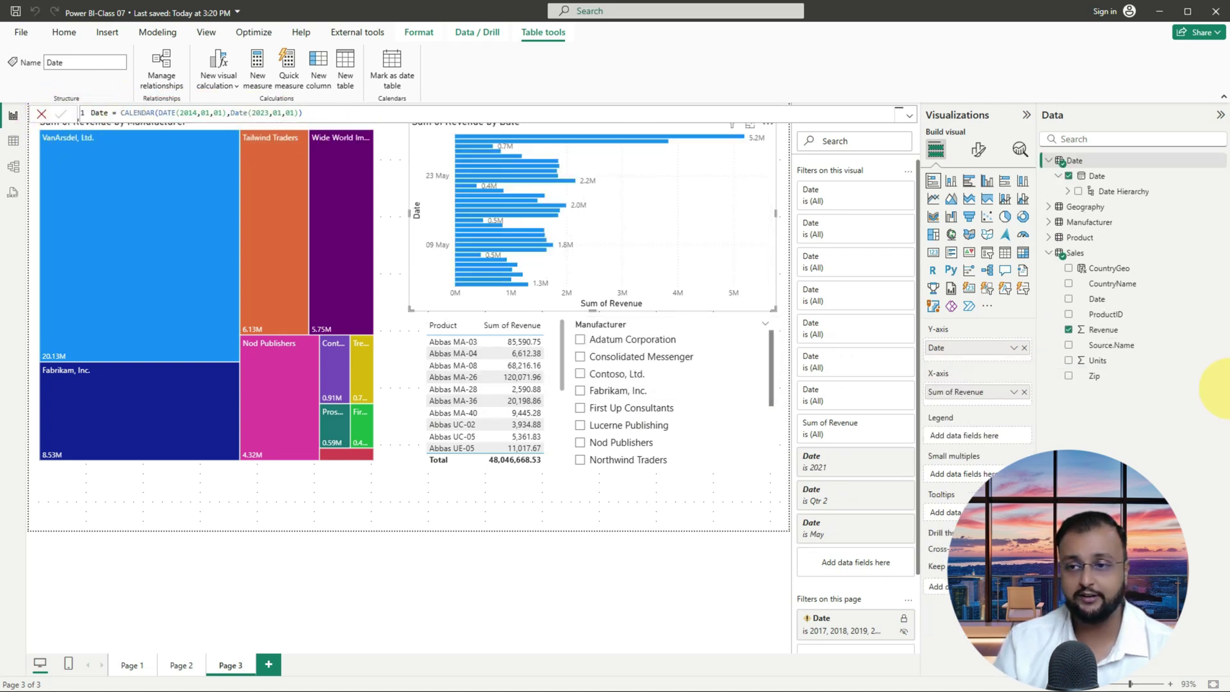
Step: Collapse the Sales and Date tables in the Data pane, then select the Sales table's Date field
{"action": "left_click", "coordinate": [1049, 253]}
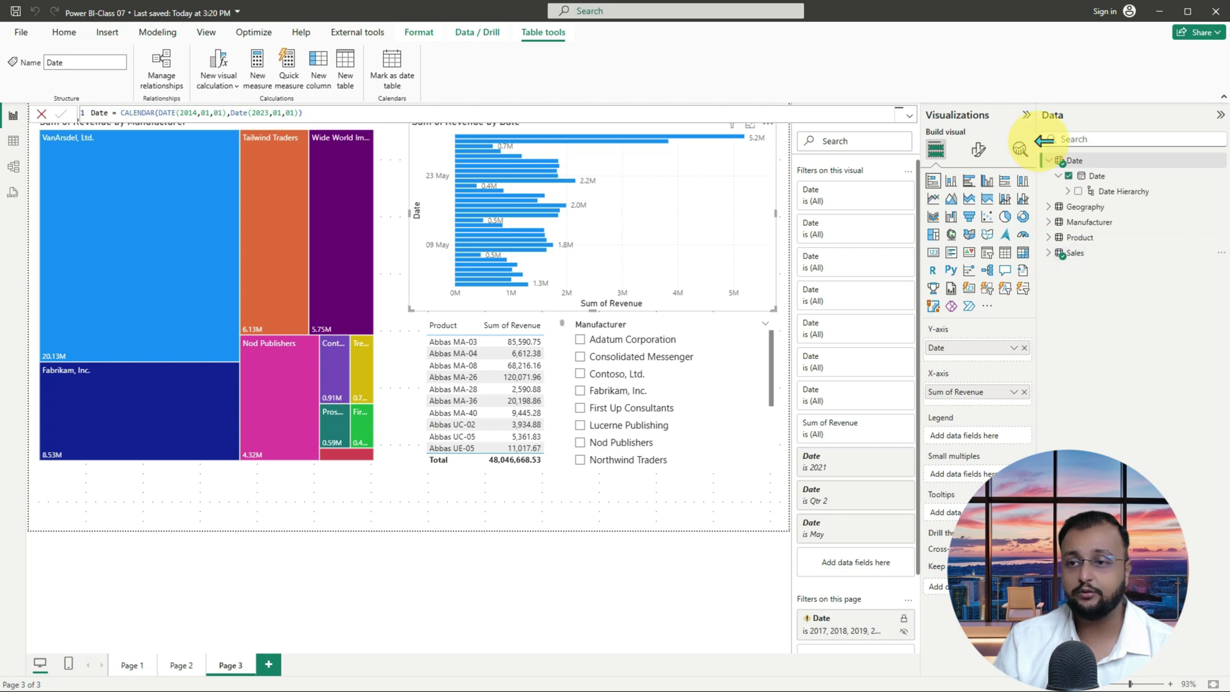
{"action": "left_click", "coordinate": [1055, 163]}
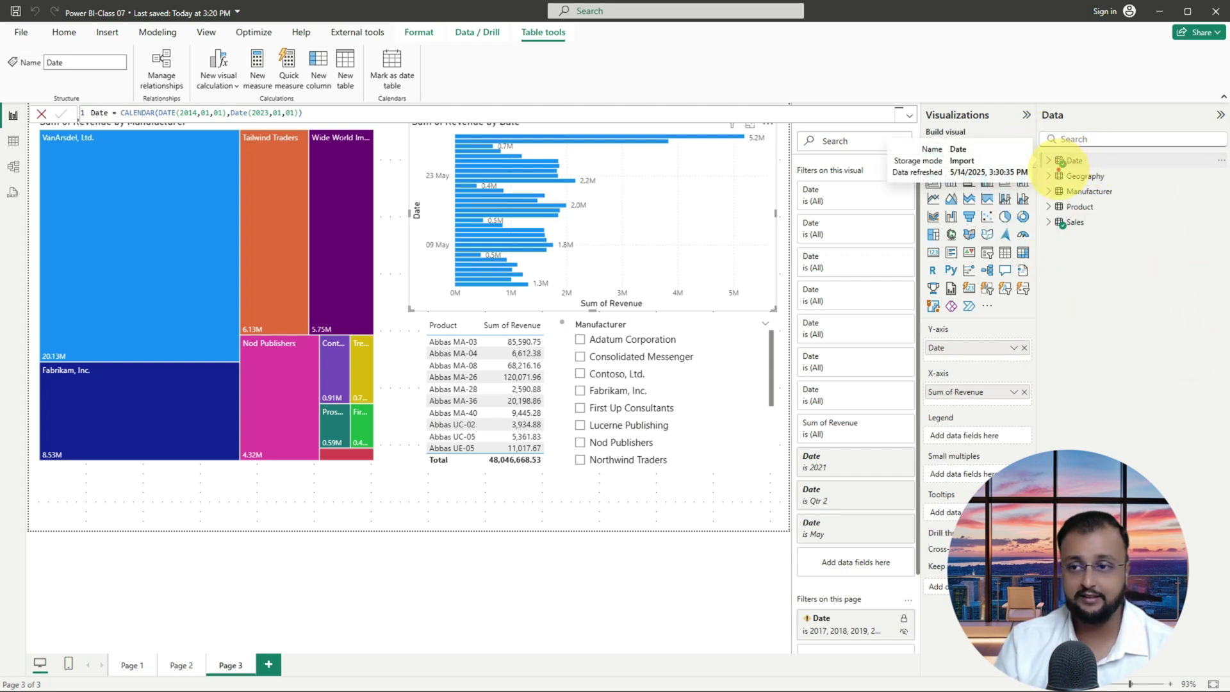
{"action": "left_click_drag", "start_coordinate": [1057, 171], "coordinate": [1108, 169]}
{"action": "mouse_move", "coordinate": [1057, 235]}
{"action": "left_mouse_down"}
{"action": "mouse_move", "coordinate": [1092, 235]}
{"action": "mouse_move", "coordinate": [1066, 275]}
{"action": "mouse_move", "coordinate": [1098, 245]}
{"action": "left_mouse_up"}
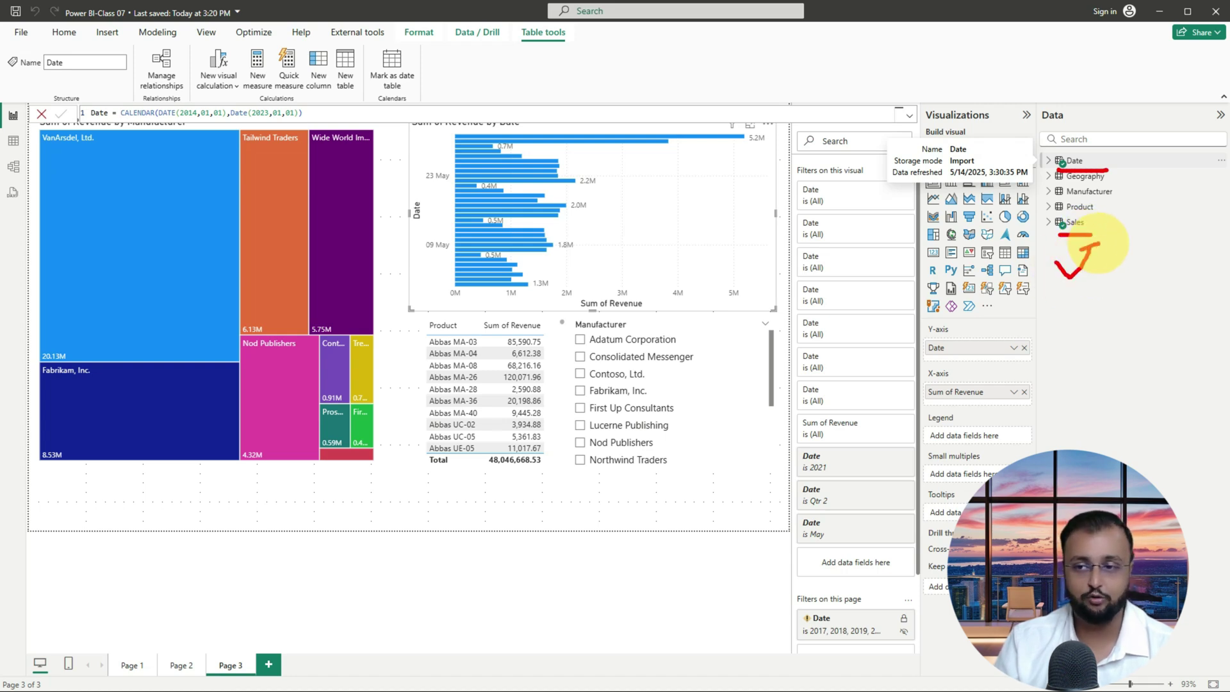
{"action": "left_click", "coordinate": [1062, 222]}
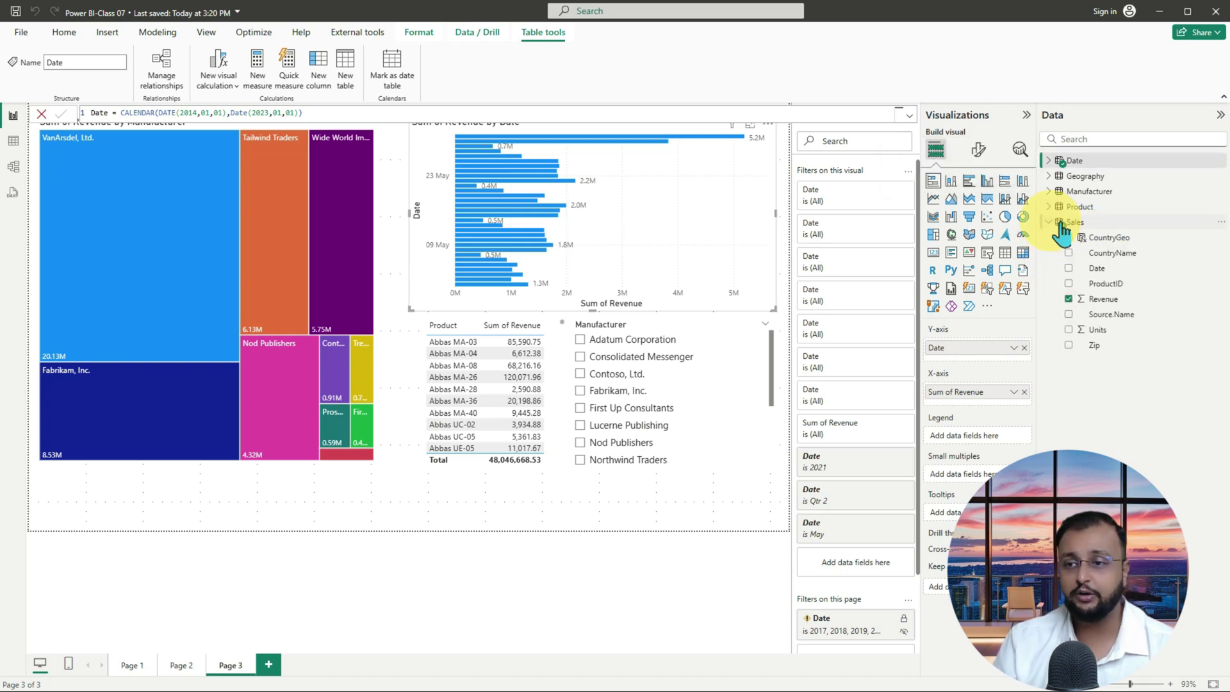
{"action": "left_click", "coordinate": [1123, 271]}
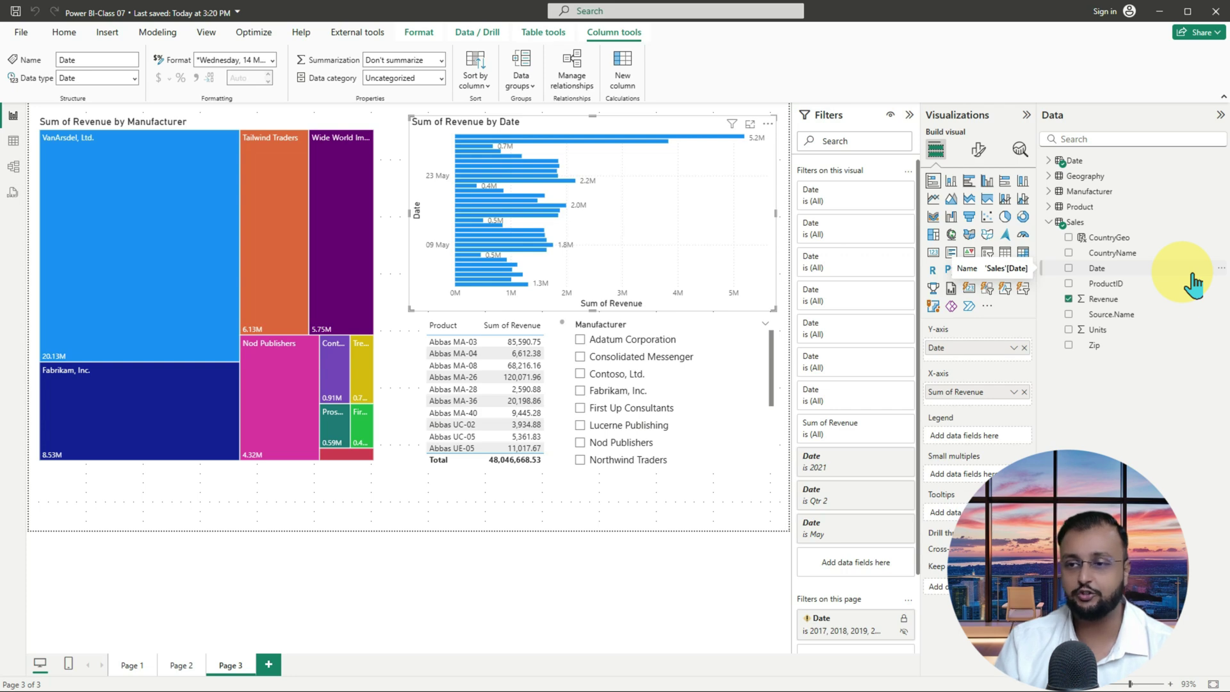
Step: Hide the Sales table's Date field and expand the Date table to show its fields
{"action": "right_click", "coordinate": [1164, 267]}
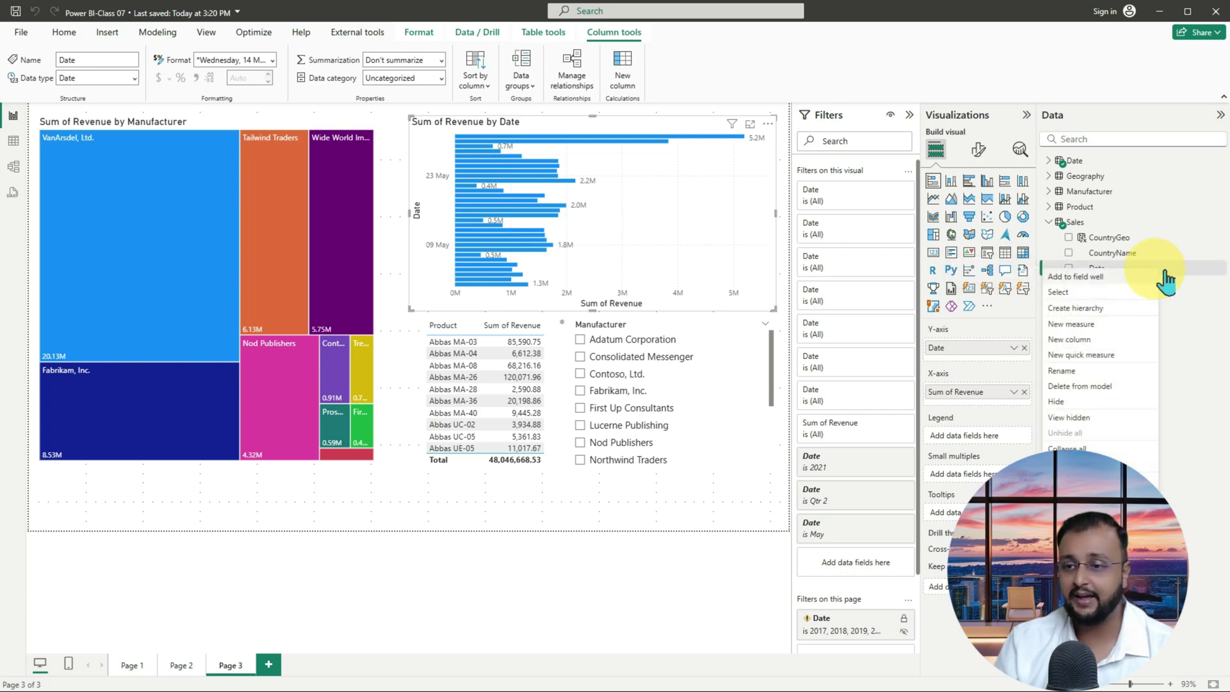
{"action": "left_click", "coordinate": [1111, 402]}
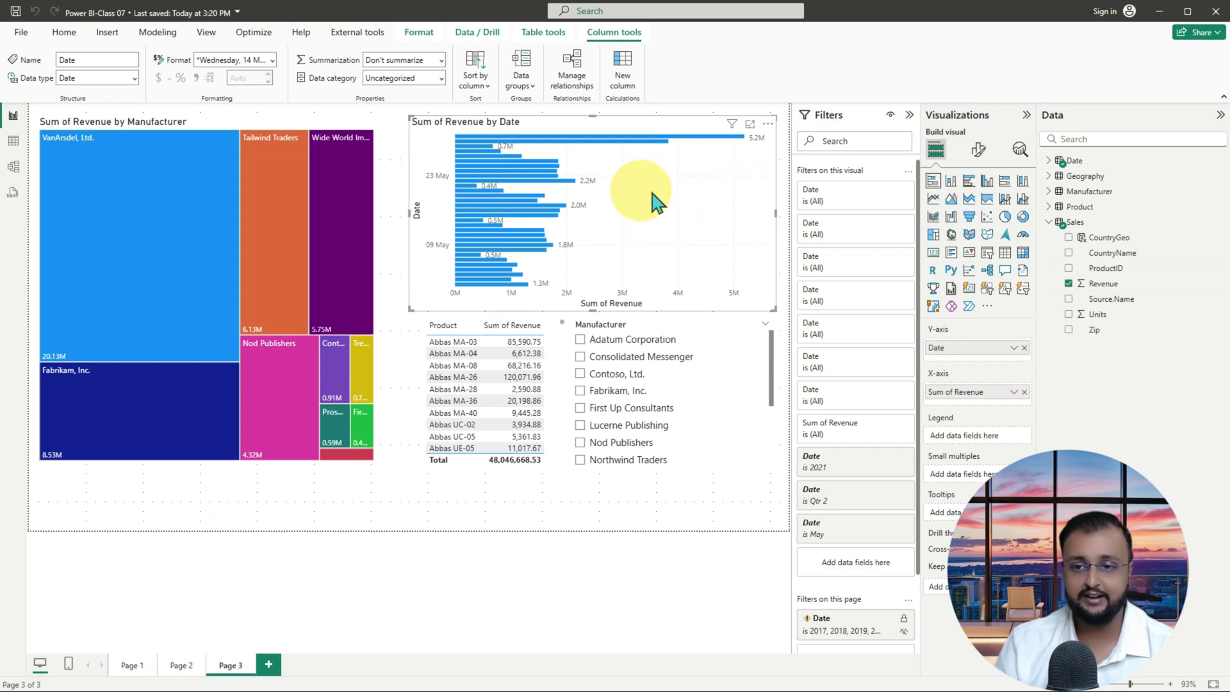
{"action": "left_click", "coordinate": [1051, 160]}
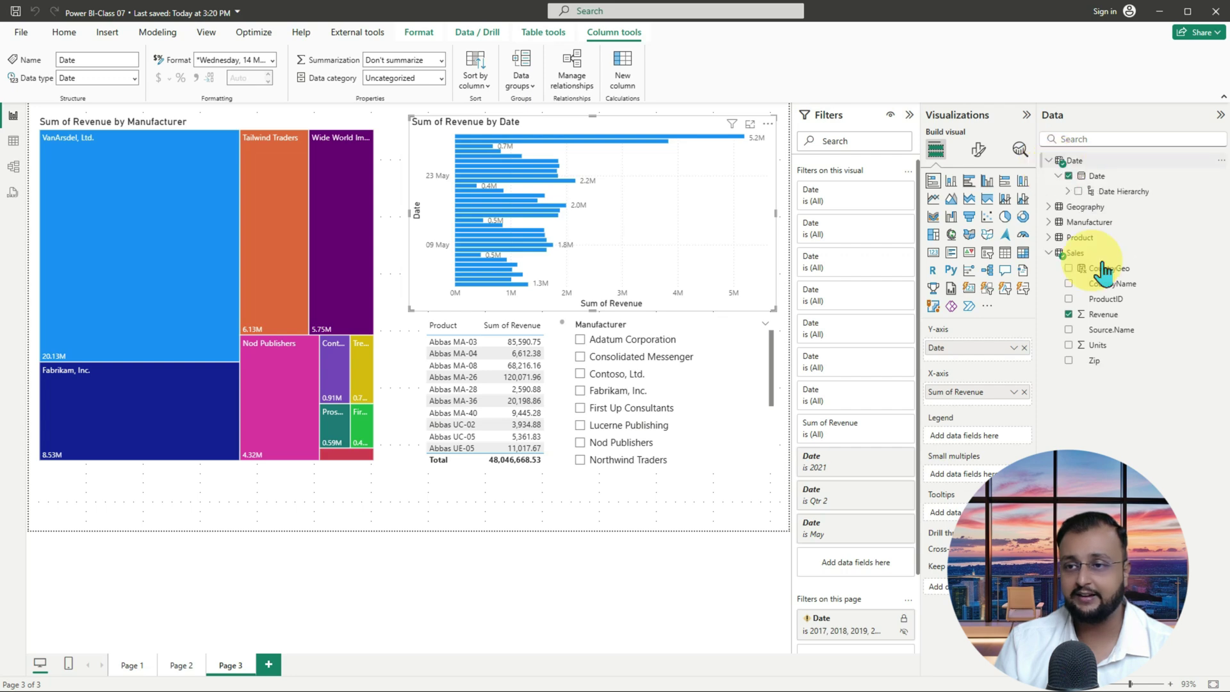
{"action": "left_click", "coordinate": [1161, 13]}
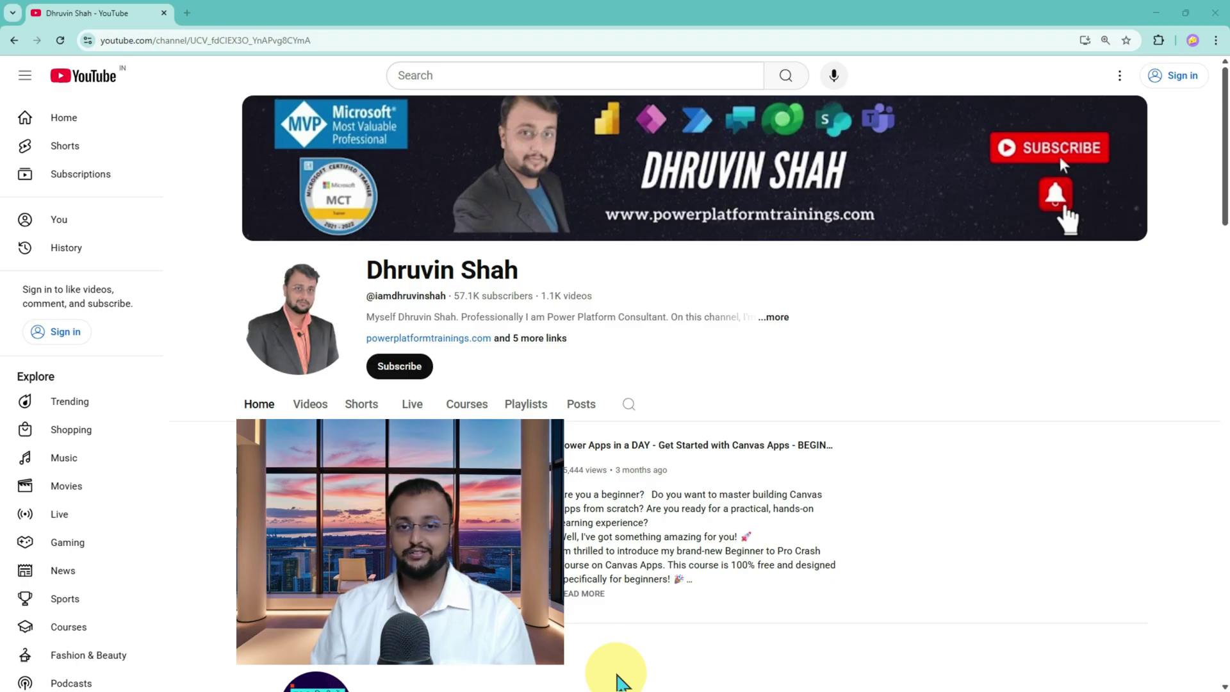